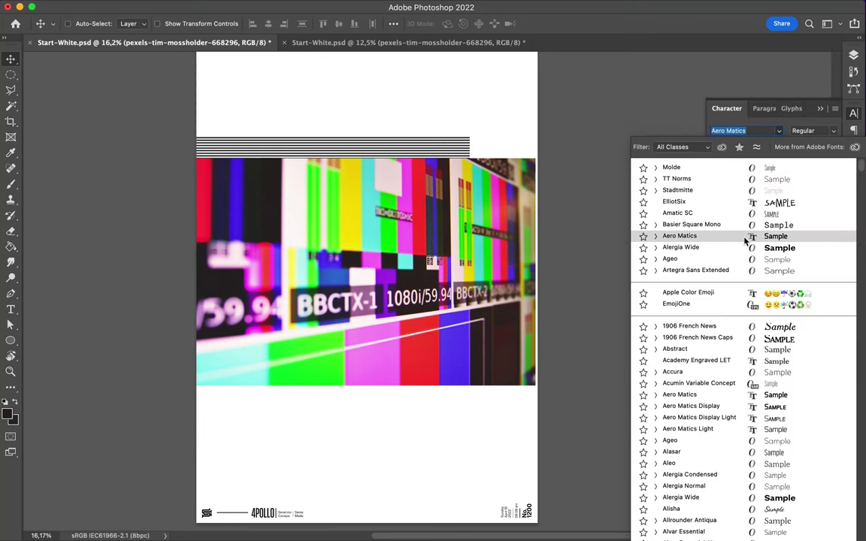
Step: Search the font list for 'Molde' and apply the Molde Expanded-Heavy style
left_click(673, 147)
left_click(690, 213)
left_click(680, 147)
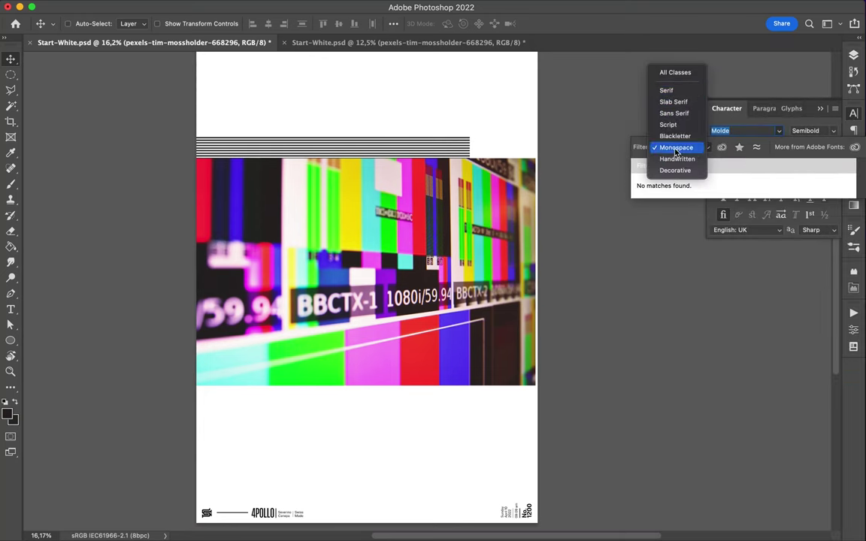
left_click(669, 70)
scroll(714, 241, "down", 1)
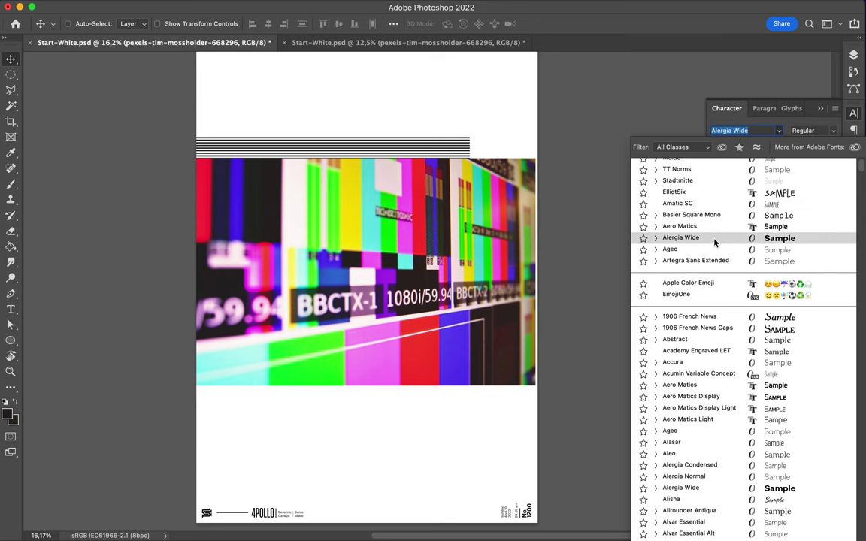
scroll(714, 242, "down", 5)
scroll(715, 240, "up", 2)
type("Molde")
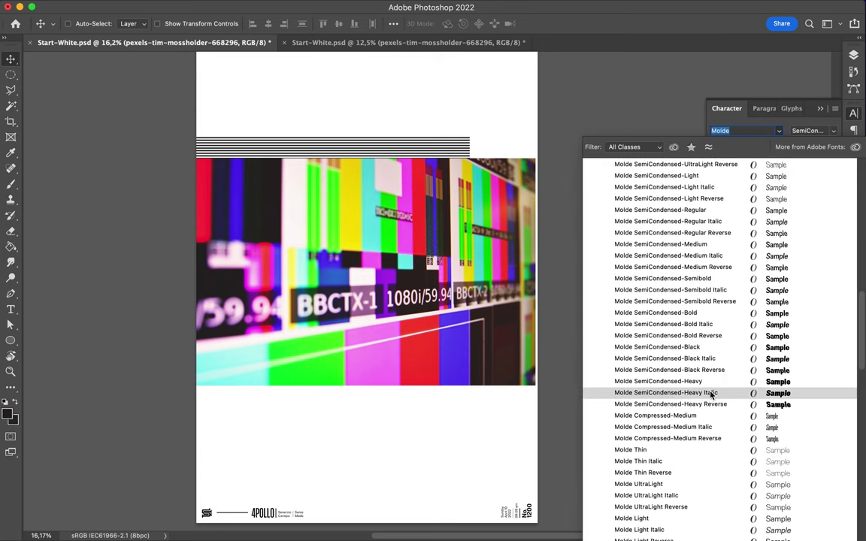
scroll(711, 393, "down", 1)
scroll(709, 405, "down", 10)
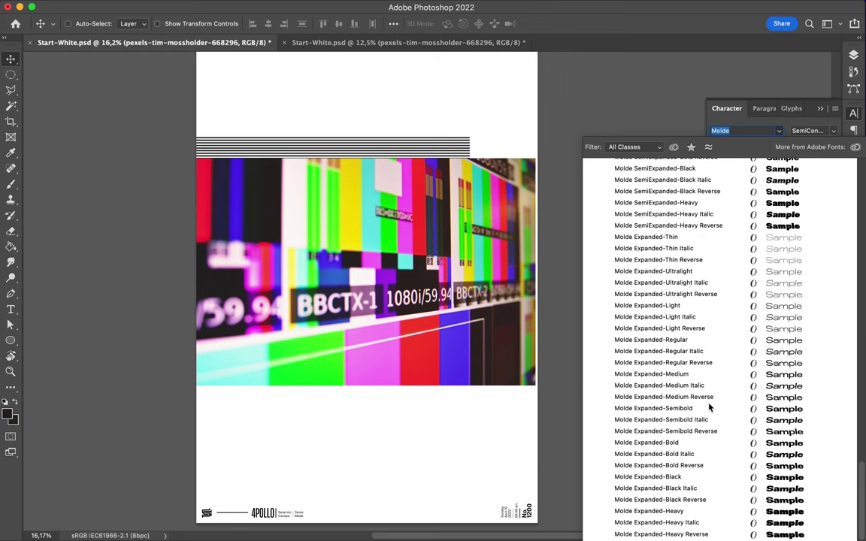
left_click(703, 512)
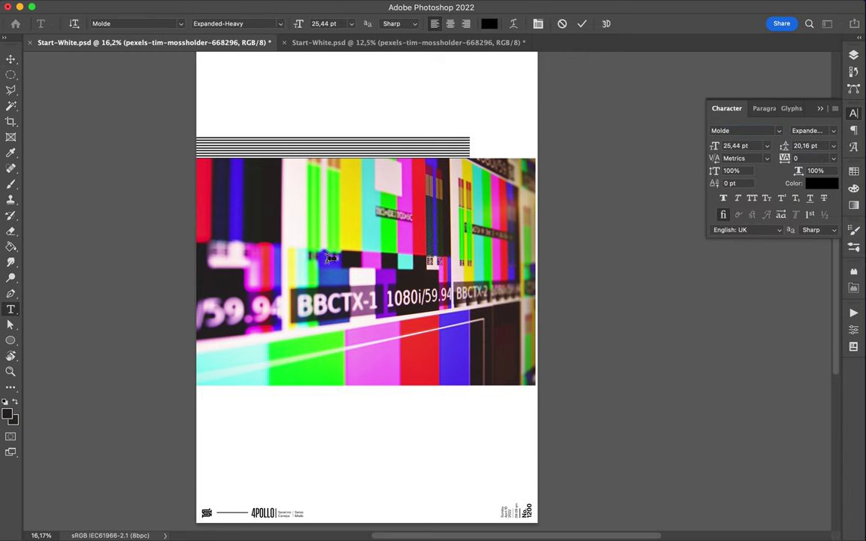
Step: Enlarge the '20' text with Free Transform and move it across the test-card photo
key("ctrl+t")
left_click_drag(337, 258, 592, 259)
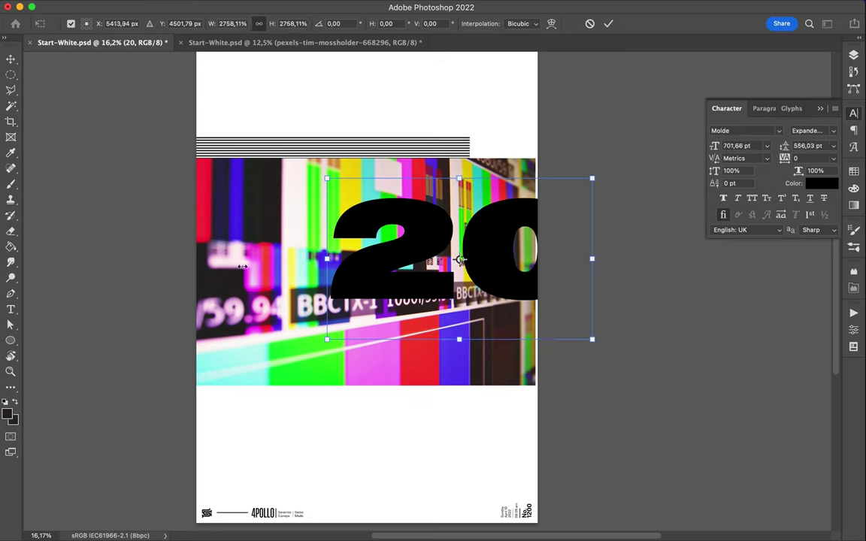
left_click_drag(242, 267, 193, 248)
key("Return")
key("v")
left_click_drag(296, 237, 288, 261)
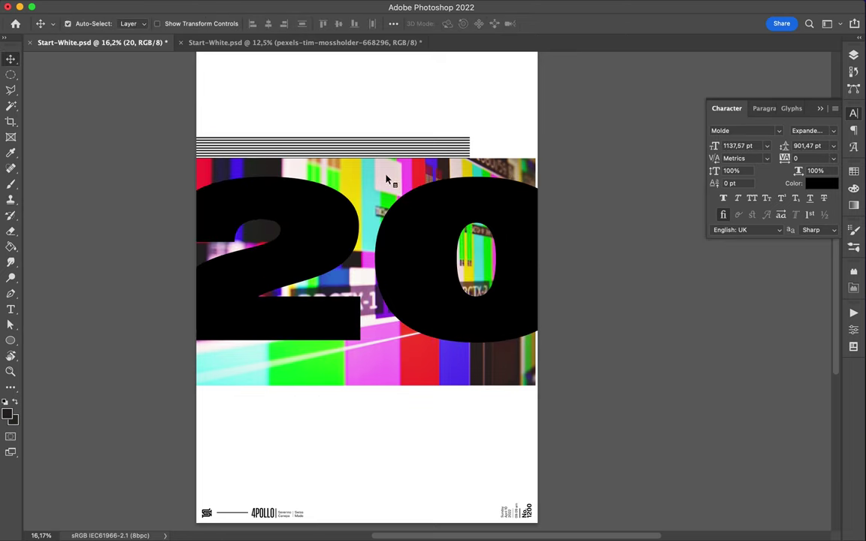
left_click_drag(387, 179, 390, 179)
Step: Load the '20' outline as a selection and copy the photo inside it to Layer 1
left_click(393, 23)
left_click(428, 134)
left_click(427, 232)
left_click(853, 55)
left_click(728, 140, "super")
left_click(759, 165)
key("super+j")
Step: Hide the '20' text layer and nudge the new photo cut-out down slightly
left_click(761, 143)
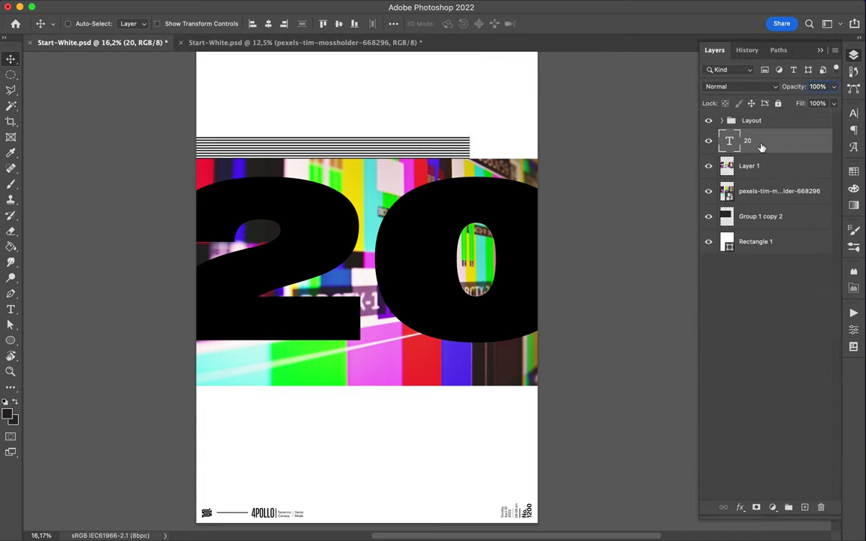
left_click(709, 143)
left_click(748, 166)
left_click_drag(507, 240, 502, 286)
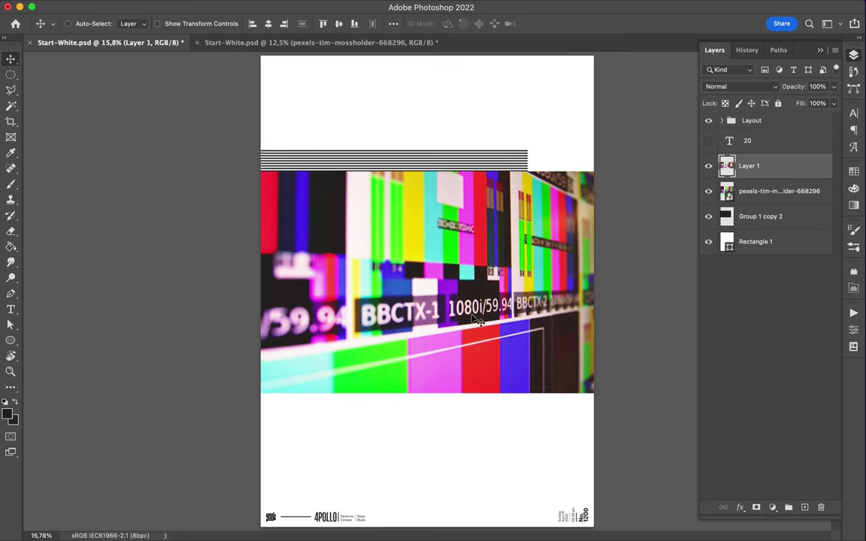
Step: Duplicate the '20' cut-out and give the copy an 85.4 px Gaussian Blur
scroll(505, 288, "down", 2)
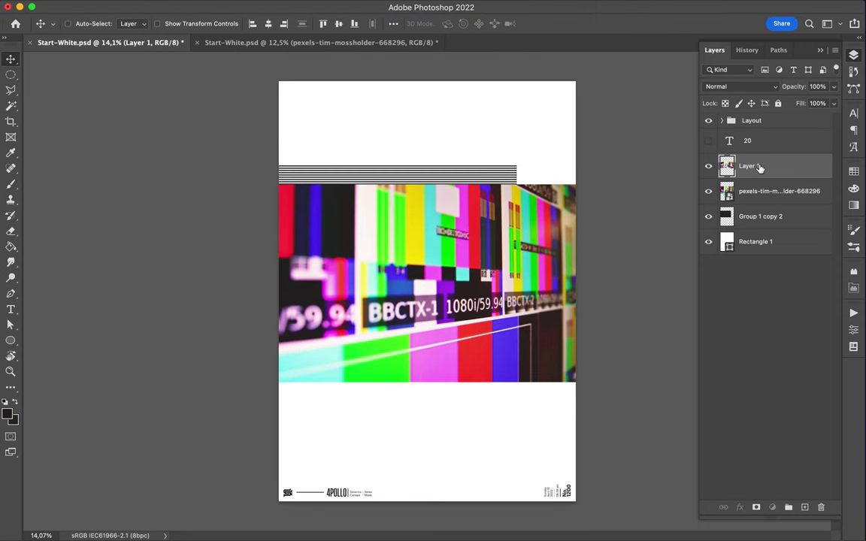
key("ctrl+plus")
key("ctrl+0")
key("ctrl+j")
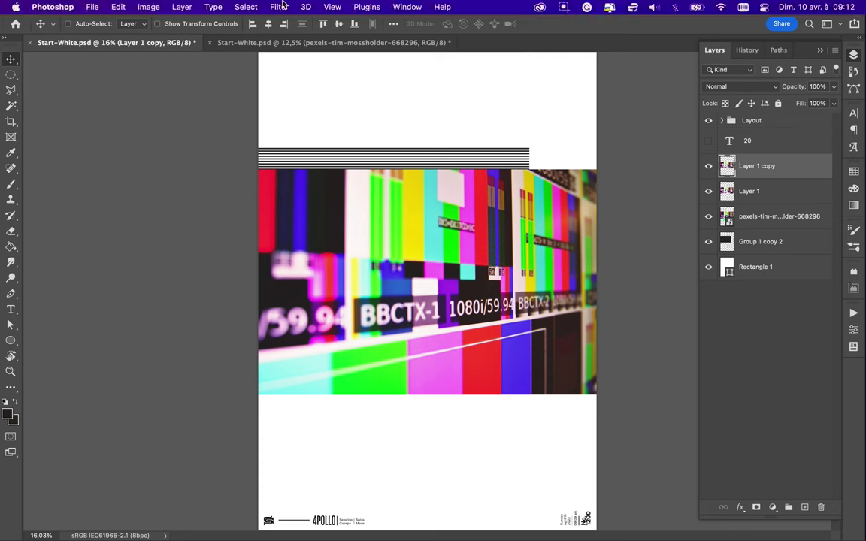
left_click(278, 7)
left_click(511, 203)
mouse_move(679, 237)
left_mouse_down()
mouse_move(667, 233)
mouse_move(679, 235)
left_mouse_up()
key("Return")
Step: Try a Divide copy at 30% fill, delete it, and move the blurred copy upward
key("ctrl+j")
left_click(736, 86)
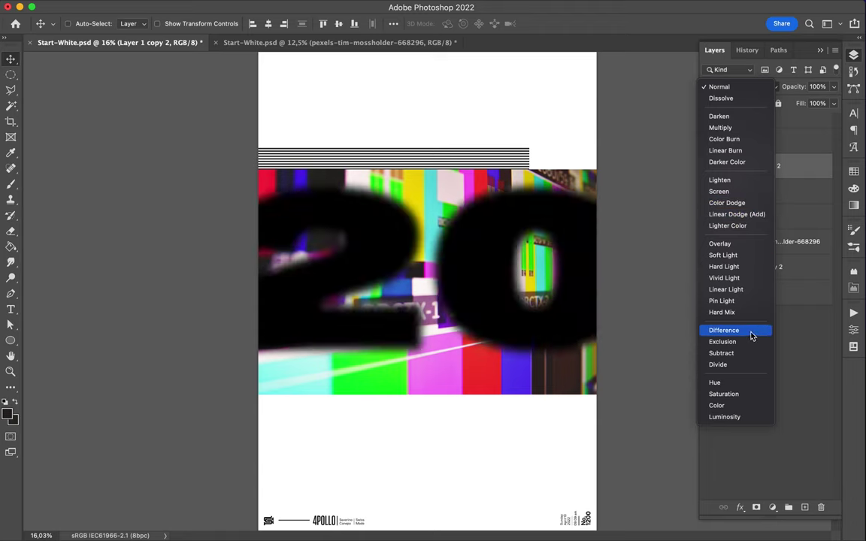
left_click(752, 365)
left_click_drag(833, 103, 795, 122)
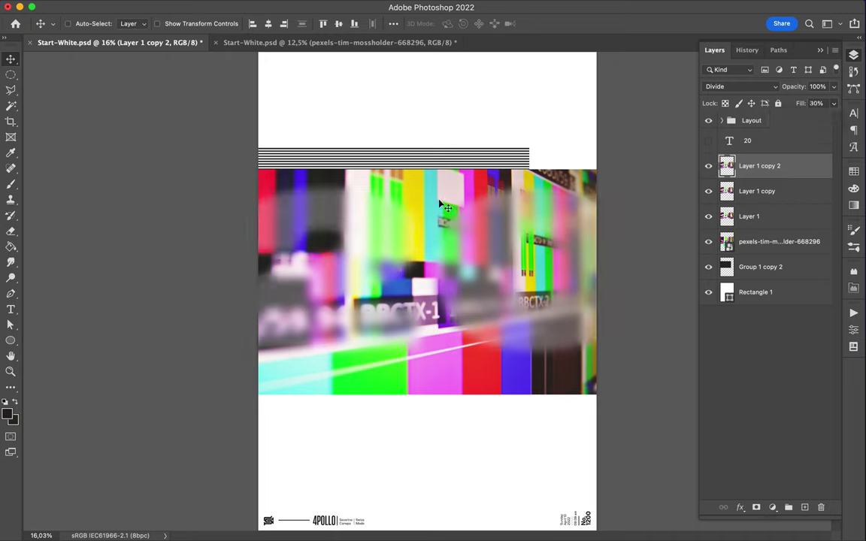
left_click(740, 86)
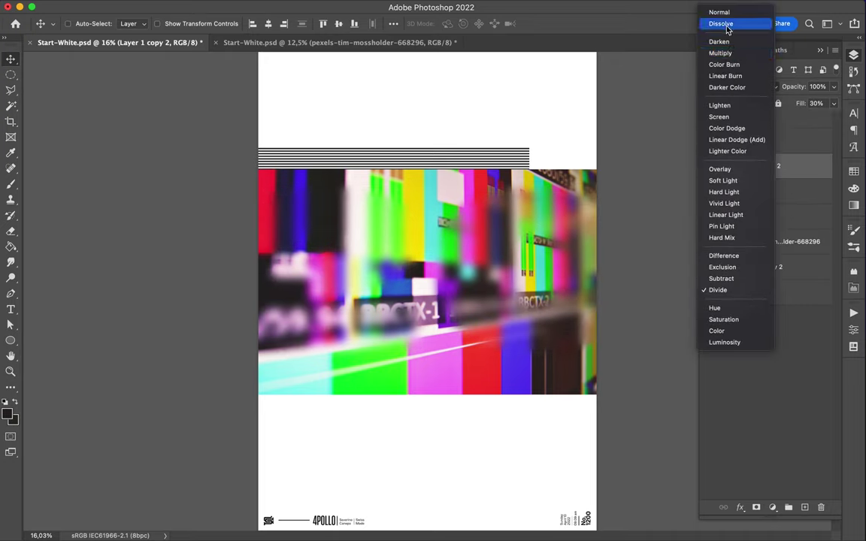
left_click(626, 80)
key("BackSpace")
mouse_move(528, 357)
left_mouse_down()
mouse_move(528, 287)
mouse_move(528, 319)
left_mouse_up()
left_click(779, 217)
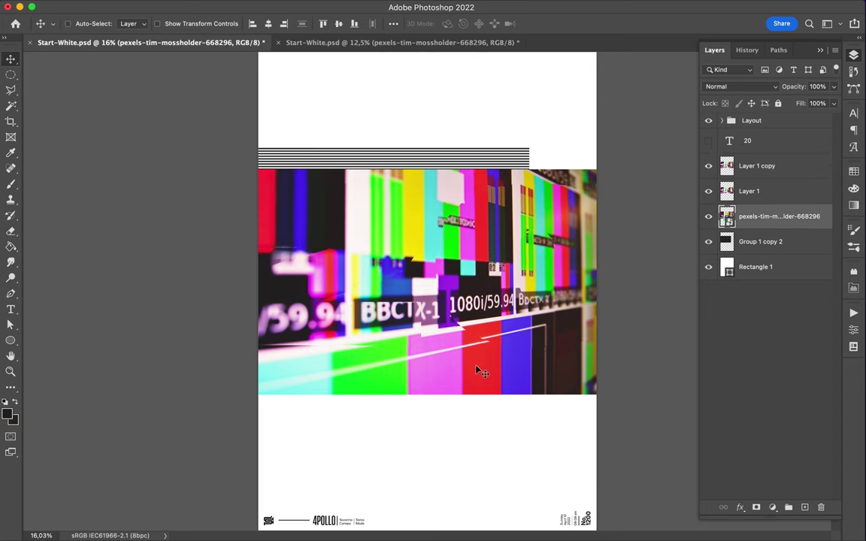
Step: Move the test-card photo to the poster top and lower the stripes slightly
left_click_drag(480, 366, 478, 127)
left_click(760, 241)
left_click_drag(429, 180, 432, 203)
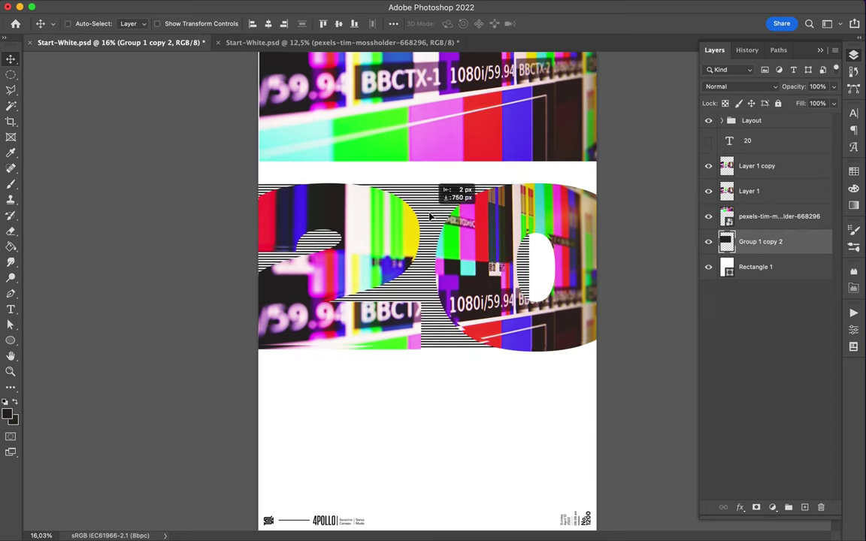
Step: Duplicate the stripes above the '20' cut-out as Color Burn, with a second copy shifted right
left_click_drag(760, 241, 763, 156, "alt")
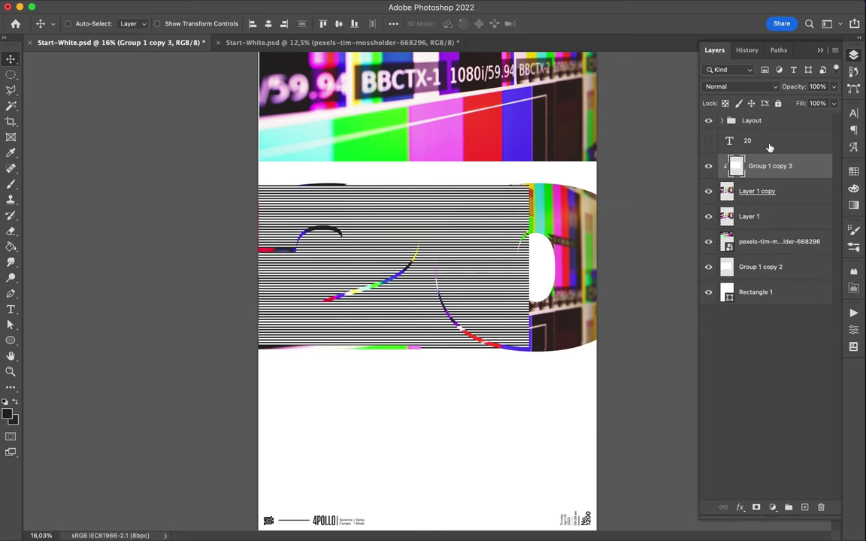
left_click(755, 87)
left_click(746, 140)
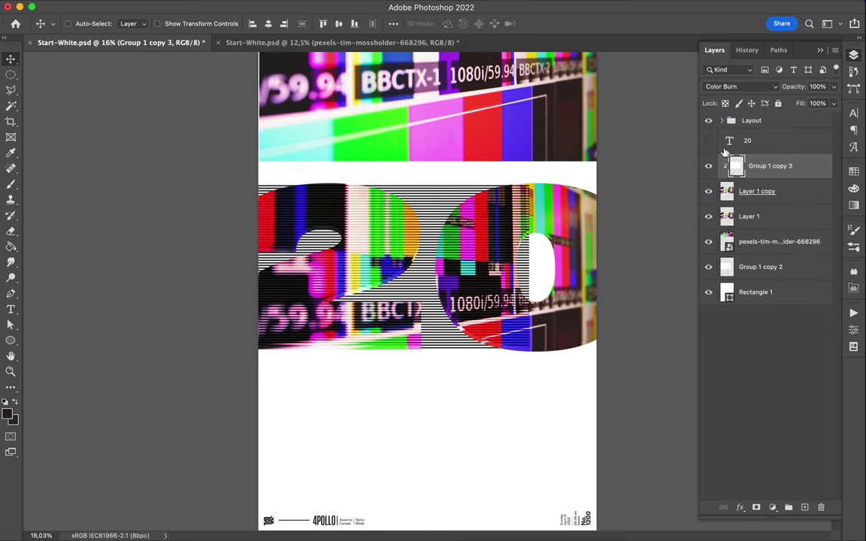
left_click_drag(769, 176, 767, 185, "alt")
left_click_drag(242, 239, 659, 239)
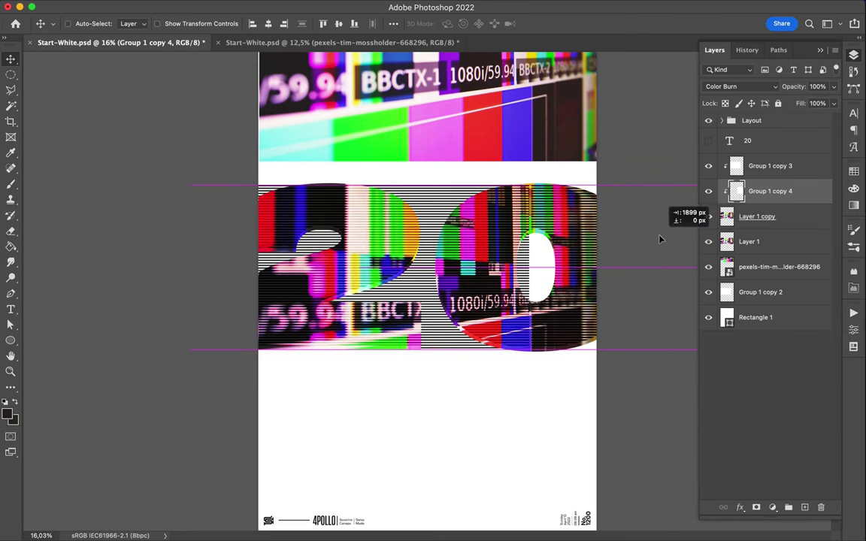
Step: Move the original stripes band down beneath the numerals
scroll(524, 250, "up", 3)
scroll(571, 237, "up", 3)
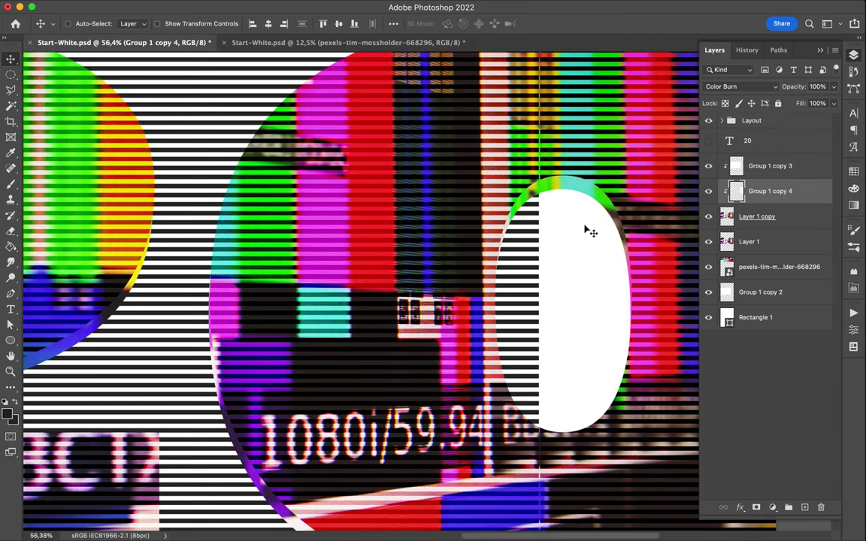
scroll(589, 231, "down", 3)
left_click(495, 290, "ctrl")
left_click_drag(494, 290, 387, 474)
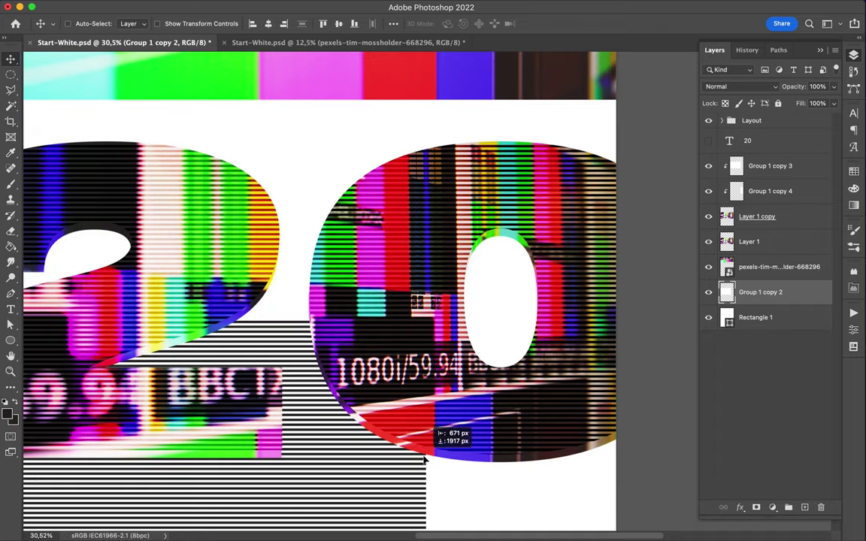
left_click_drag(560, 376, 560, 45)
Step: Hide Layer 1, settle the stripes near the bottom, and move the test-card photo over the numerals
scroll(561, 150, "down", 2)
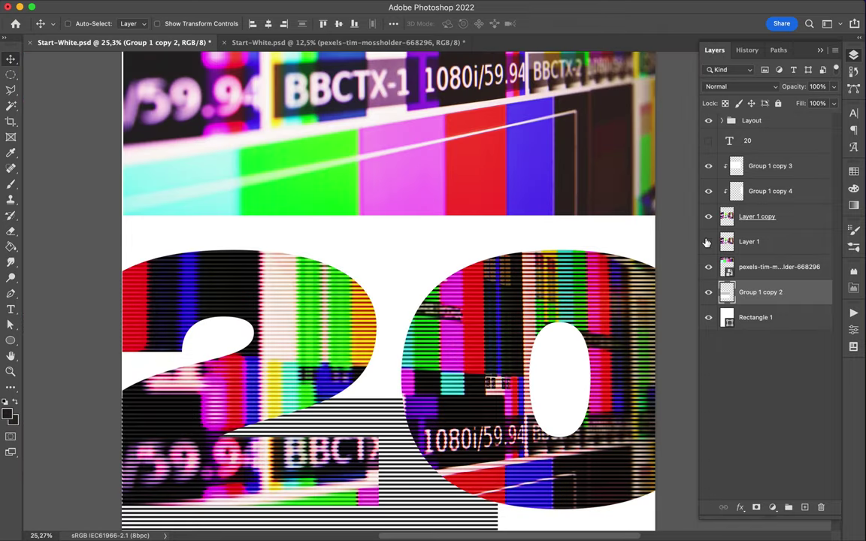
left_click(753, 218)
scroll(368, 322, "down", 5)
scroll(353, 332, "down", 2)
left_click(353, 332, "ctrl")
mouse_move(353, 332)
left_mouse_down()
mouse_move(403, 371)
mouse_move(404, 392)
left_mouse_up()
scroll(442, 414, "up", 3)
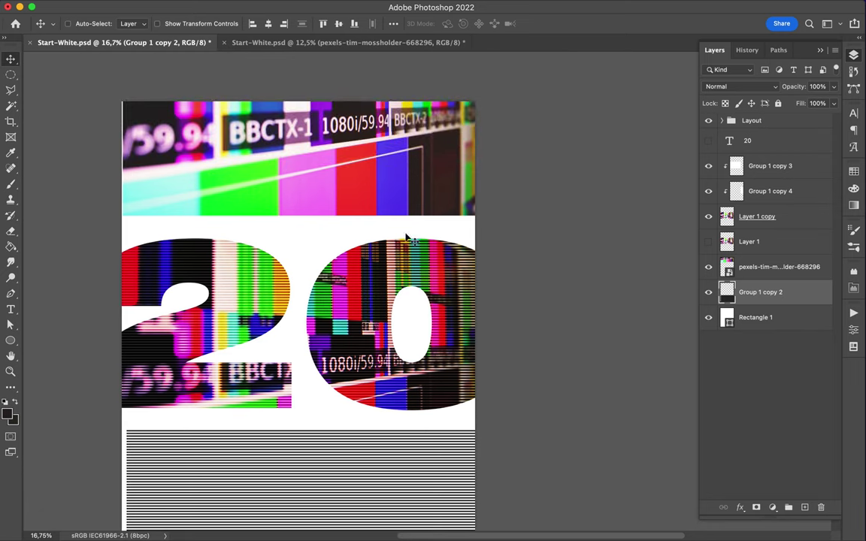
left_click_drag(385, 196, 385, 413)
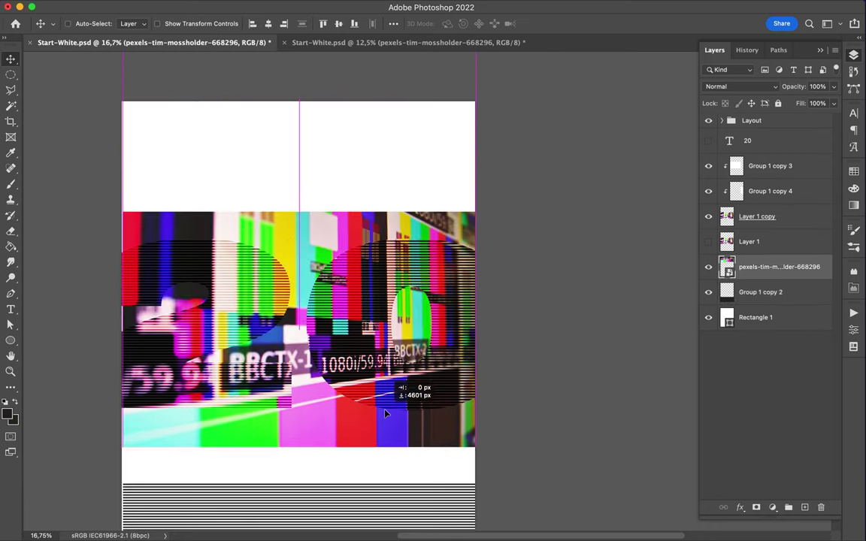
Step: Copy the small test-card circle selection to a new layer and move it onto the stripes
scroll(360, 402, "down", 2)
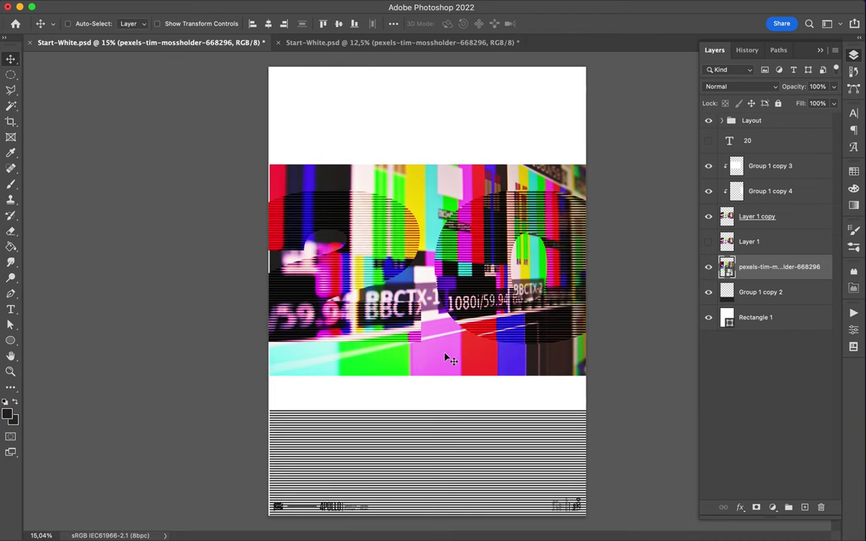
key("m")
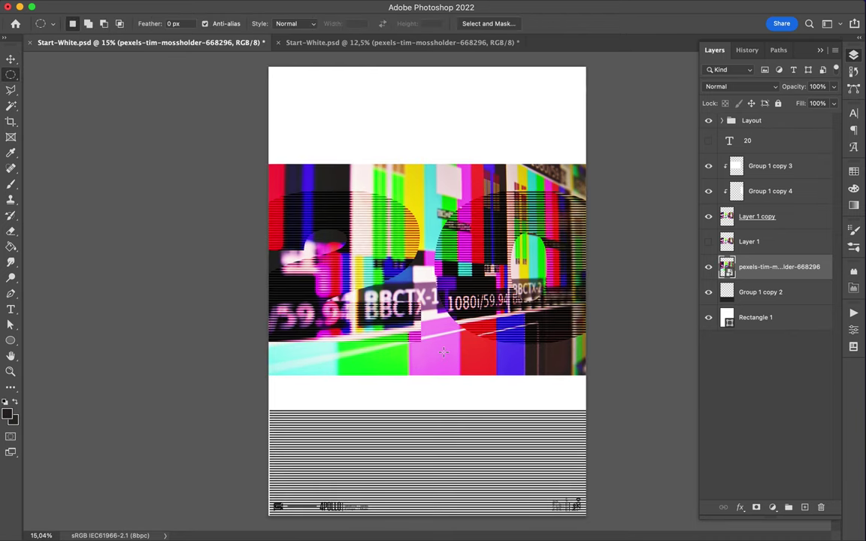
key("ctrl+j")
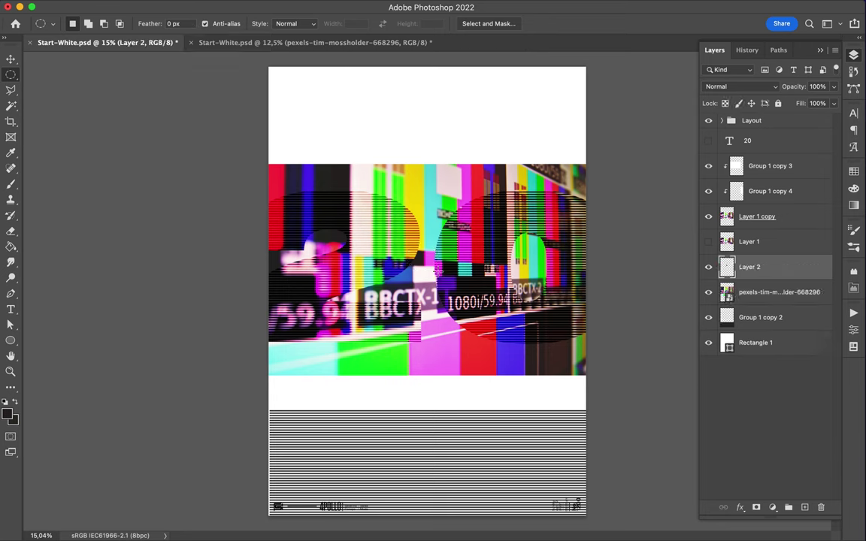
key("v")
left_click_drag(418, 259, 369, 420)
Step: Smudge the copy into a wavy stroke, place it on the TV image above Group 1 copy 3
left_click(11, 262)
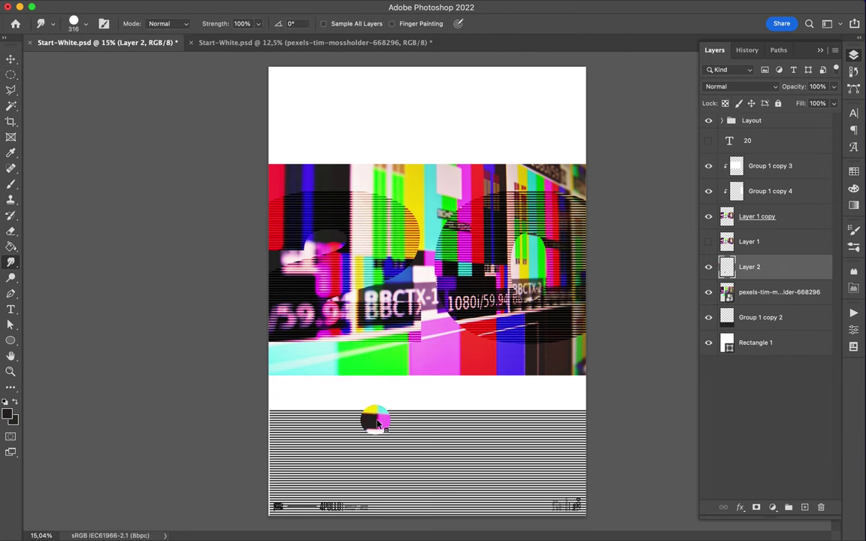
right_click(455, 187)
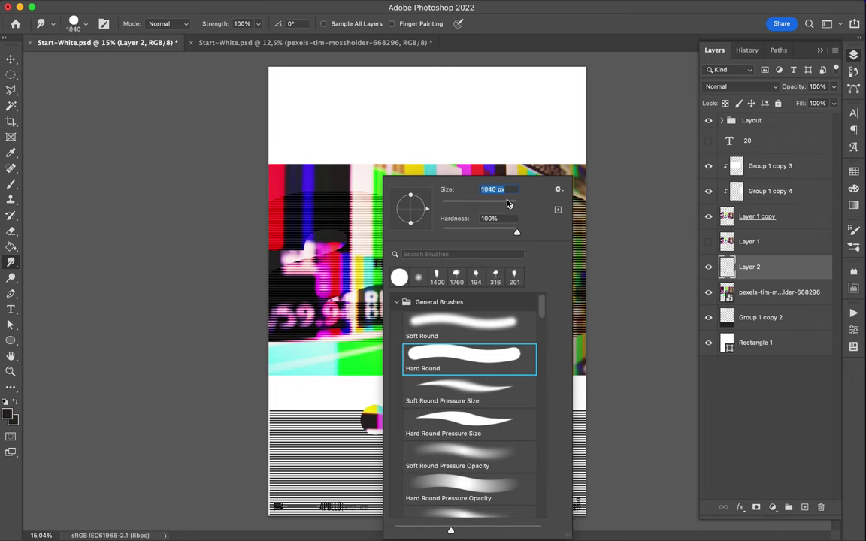
key("Return")
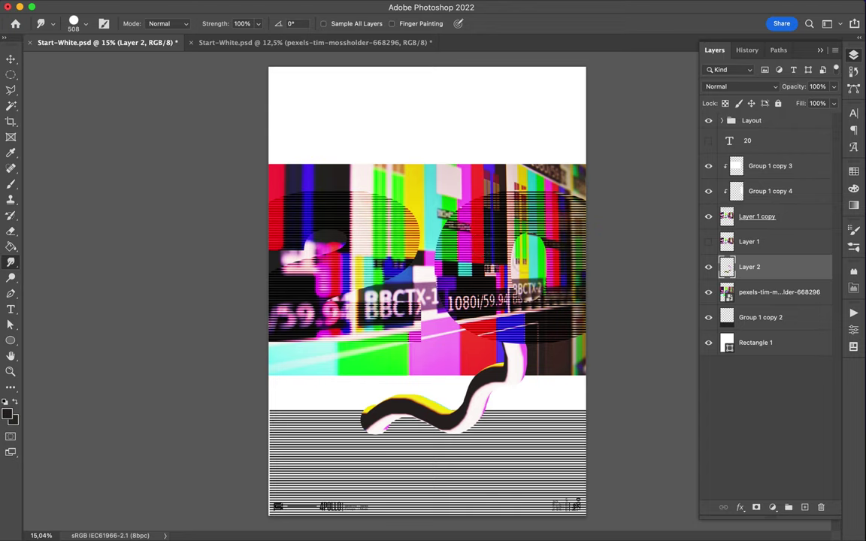
key("v")
left_click_drag(511, 391, 530, 285)
left_click_drag(750, 271, 753, 159)
left_click(727, 242, "super")
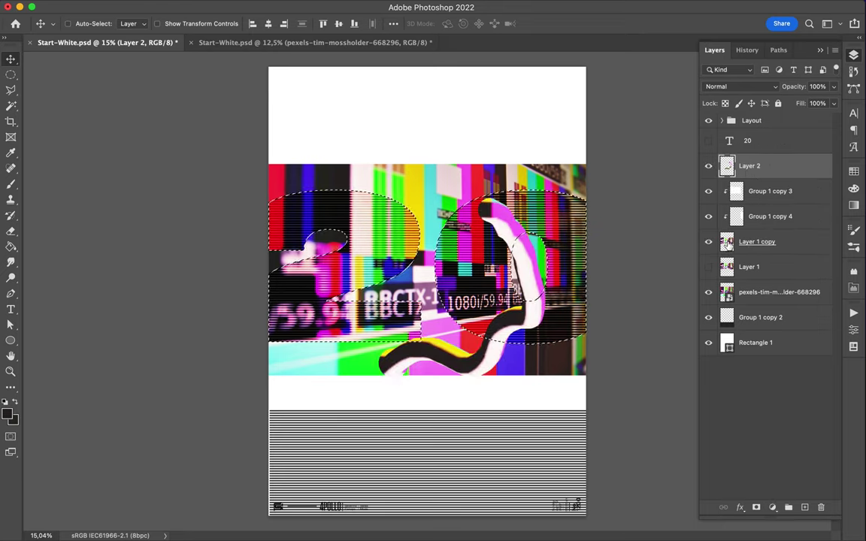
Step: Mask Layer 2 and fill the numeral selection black with a 396 px brush set, then deselect
key("m")
left_click(757, 508)
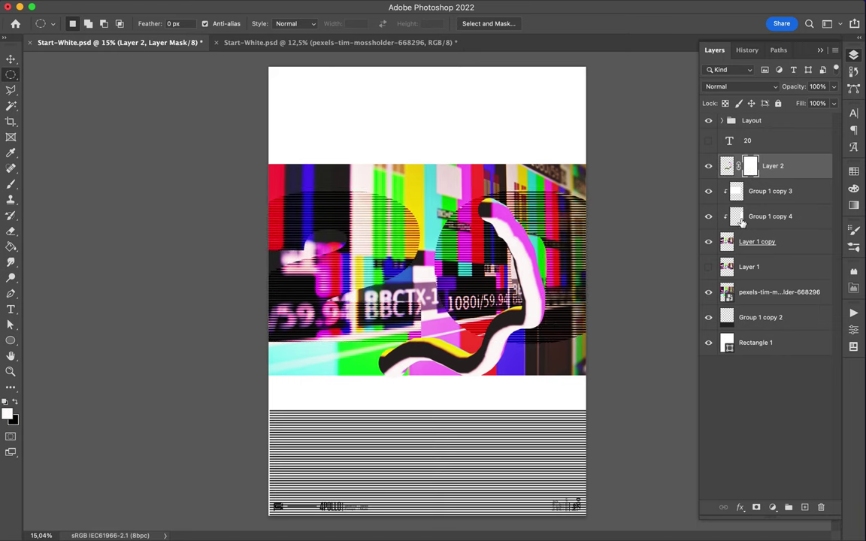
key("b")
right_click(529, 312)
type("396")
key("Return")
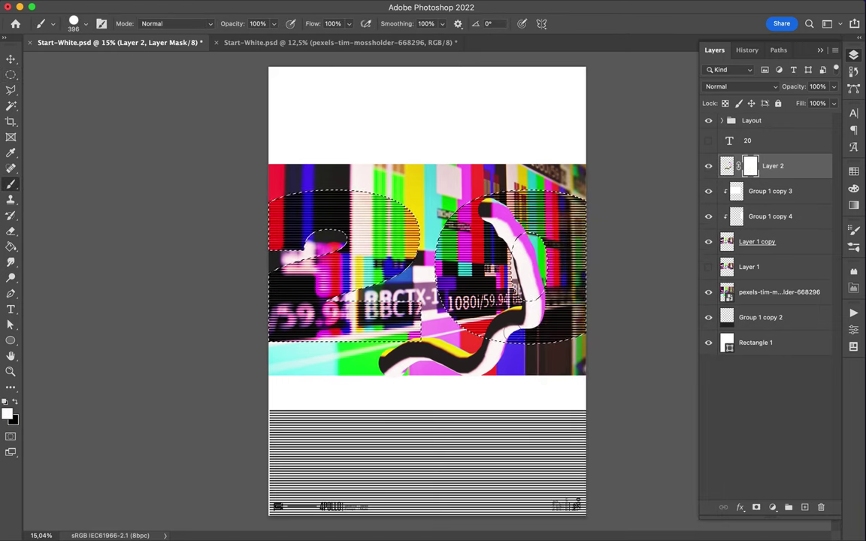
key("x")
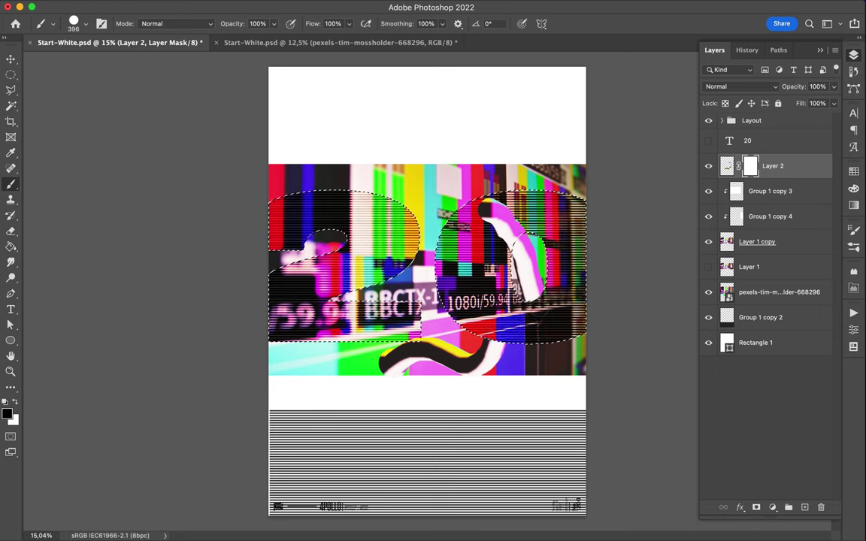
key("m")
key("alt+BackSpace")
key("ctrl+d")
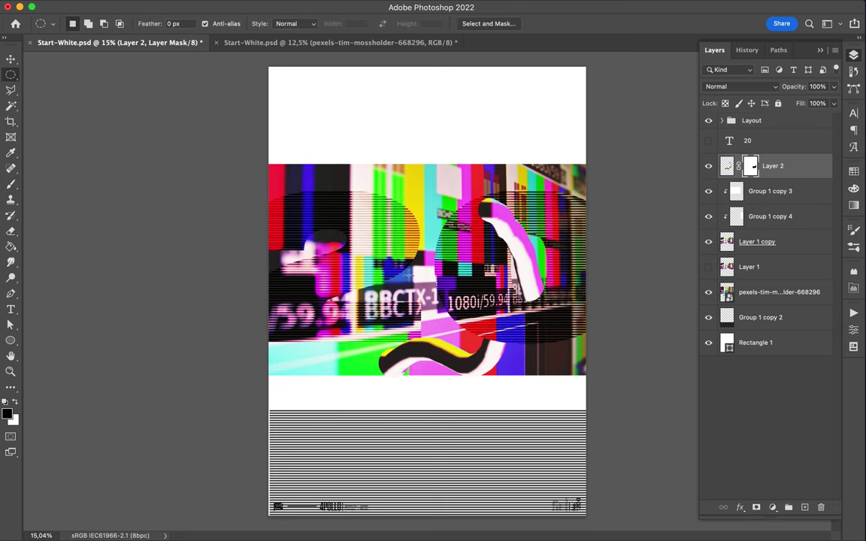
Step: Duplicate the test-card photo layer and select Layer 1
left_click(765, 294)
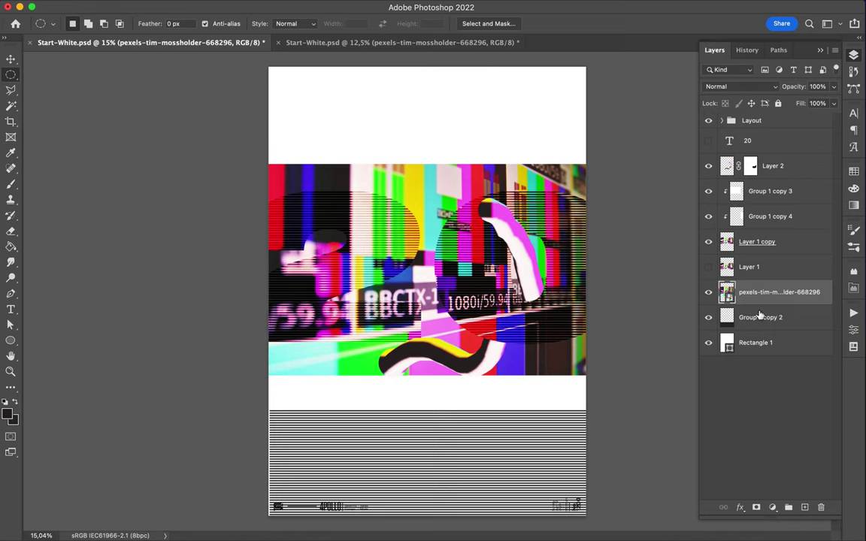
left_click_drag(759, 316, 760, 330)
left_click(753, 269)
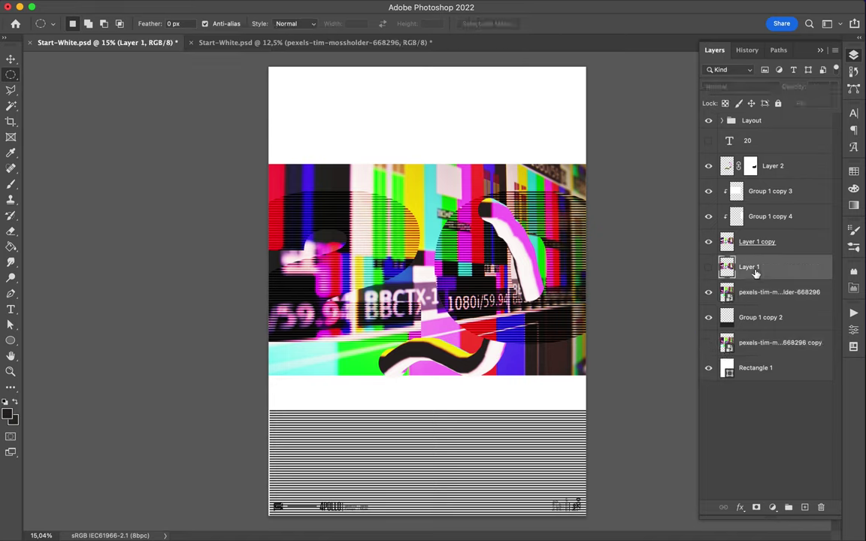
Step: Move Layer 1 up and make it visible, then Alt-drag a test-card photo copy toward the top
key("v")
left_click_drag(447, 257, 453, 154)
left_click(708, 267)
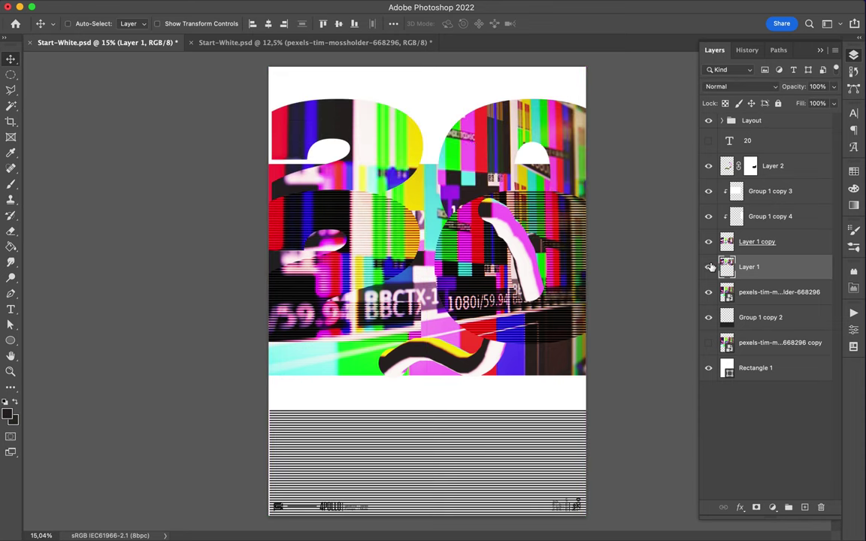
left_click_drag(440, 202, 421, 115)
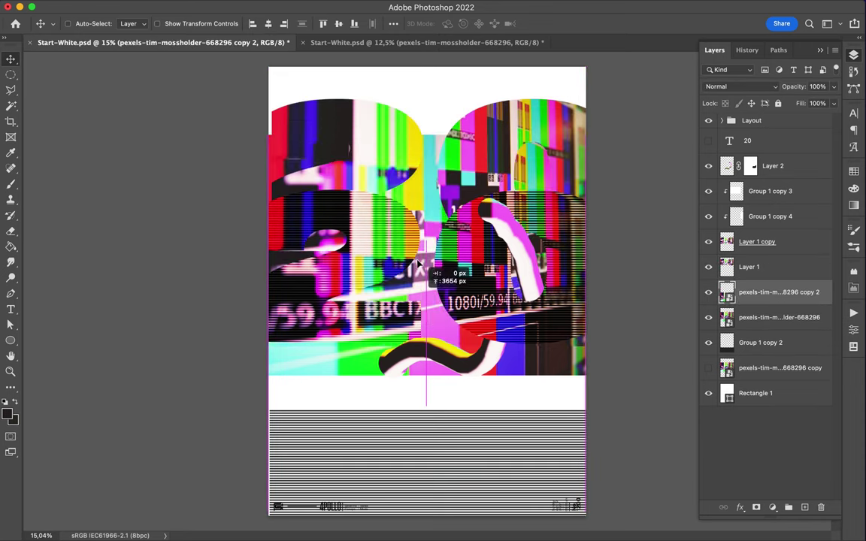
left_click(751, 266)
left_click(740, 87)
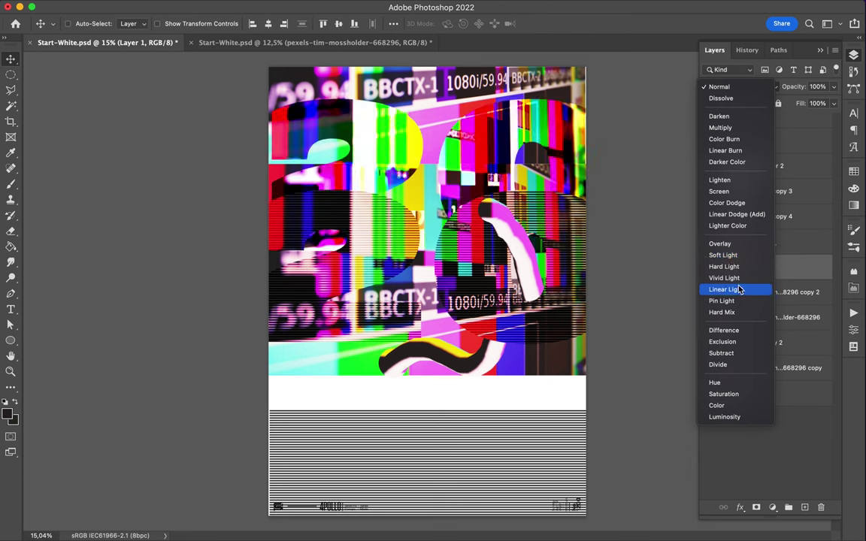
Step: Nudge the '20' cut-out and set Group 1 copy 3 to Soft Light
left_click(632, 280)
left_click_drag(490, 177, 536, 217)
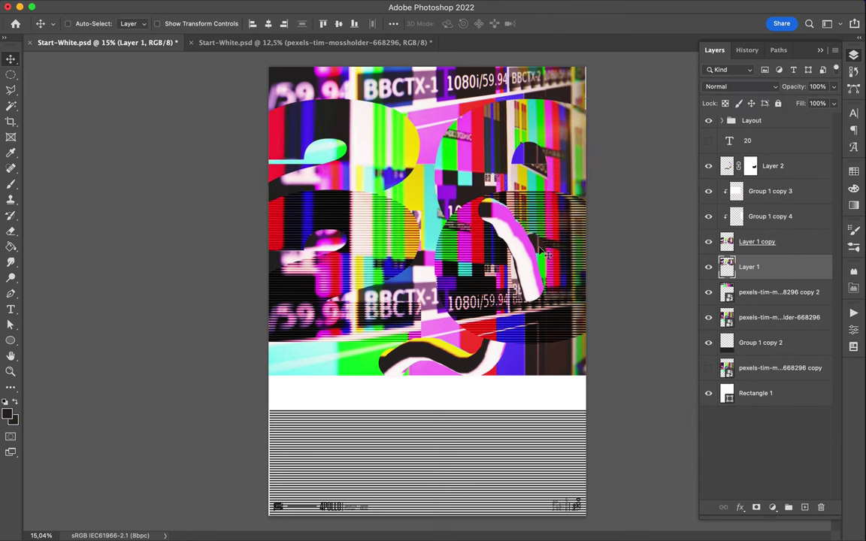
left_click(436, 364)
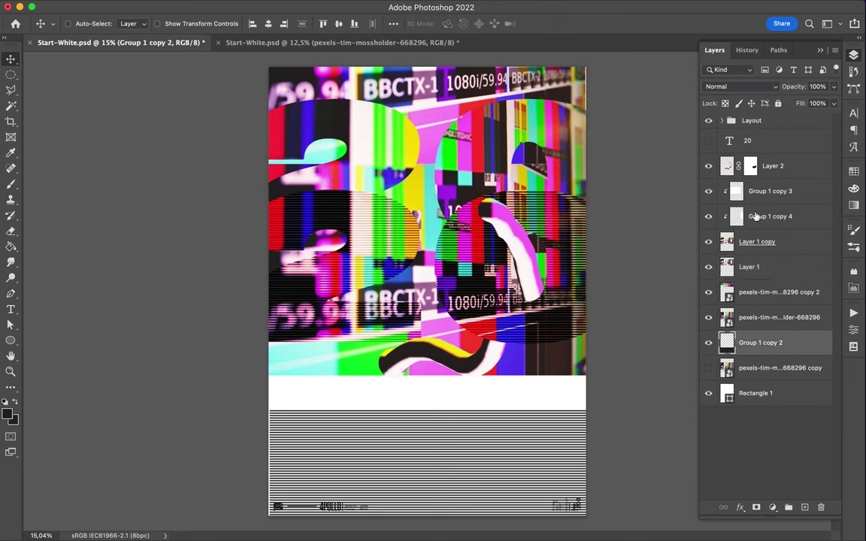
left_click(767, 190)
left_click(740, 86)
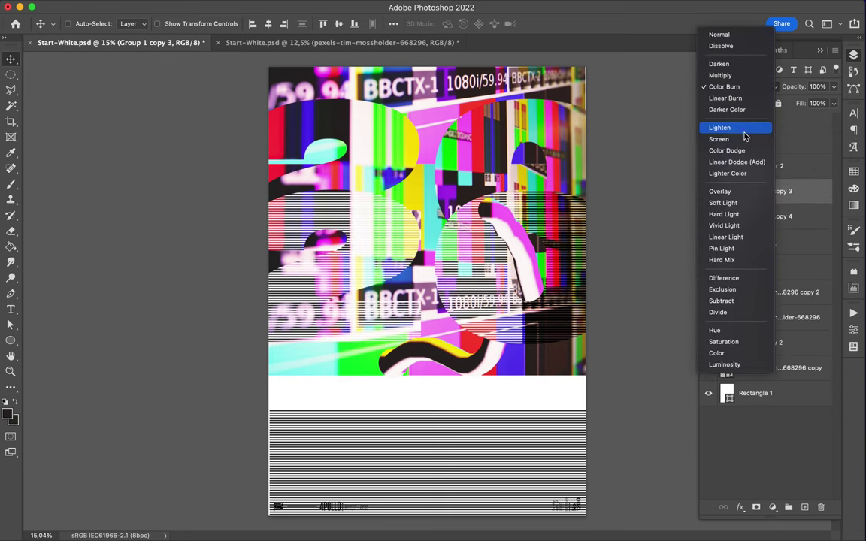
left_click(741, 202)
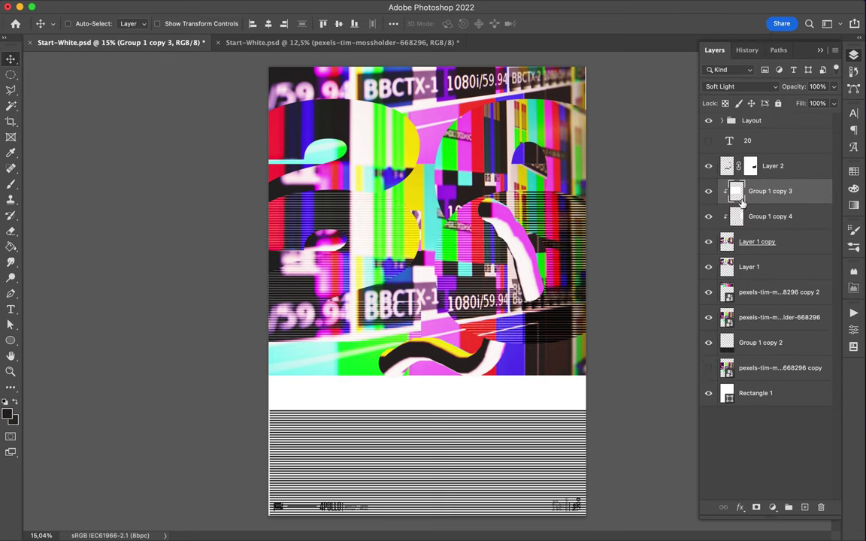
Step: Select all collage layers from the '20' text down to the test-card photo
left_click(384, 366)
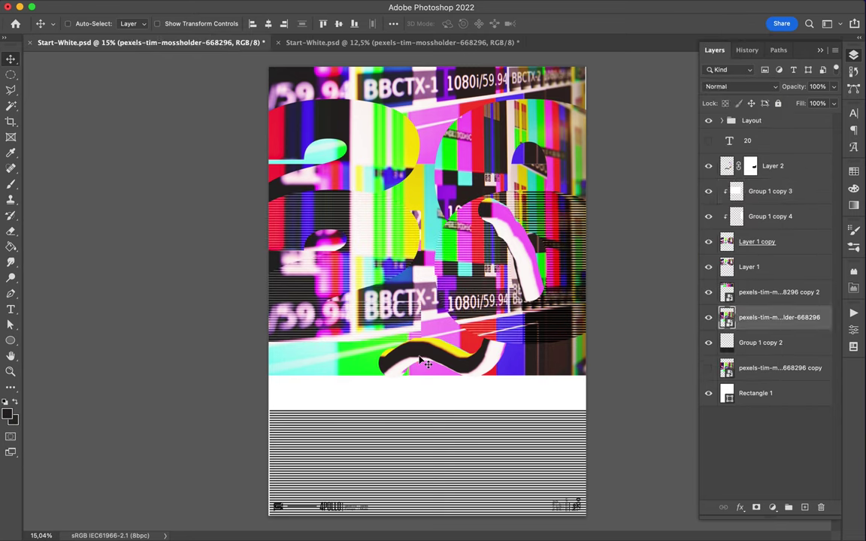
left_click(774, 367)
left_click(771, 342)
left_click(769, 317)
left_click(770, 143, "shift")
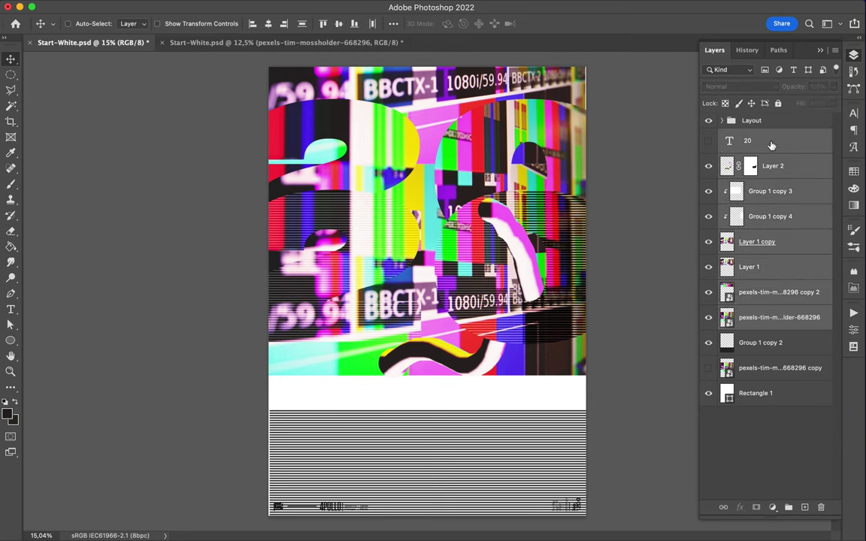
Step: Scale the selected collage layers down to about 72.81%
key("ctrl+t")
mouse_move(174, 145)
left_mouse_down()
mouse_move(271, 164)
mouse_move(375, 281)
mouse_move(447, 444)
left_mouse_up()
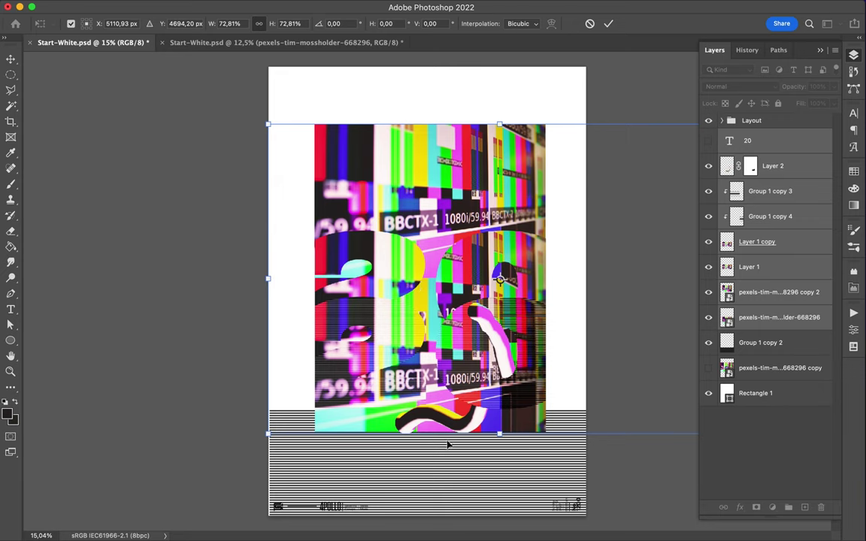
key("Return")
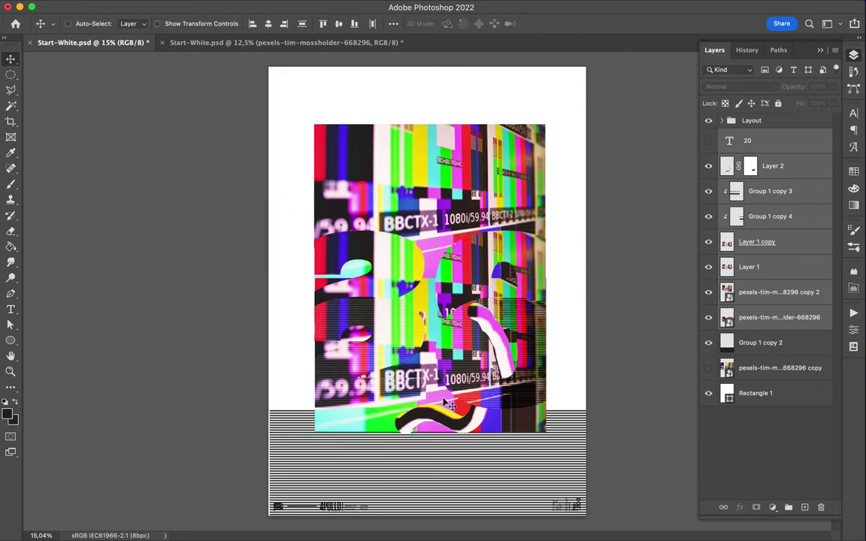
Step: Stretch the '20' cut-out wider, scale it to 88%, and move it to the poster top
left_click(409, 263)
key("ctrl+t")
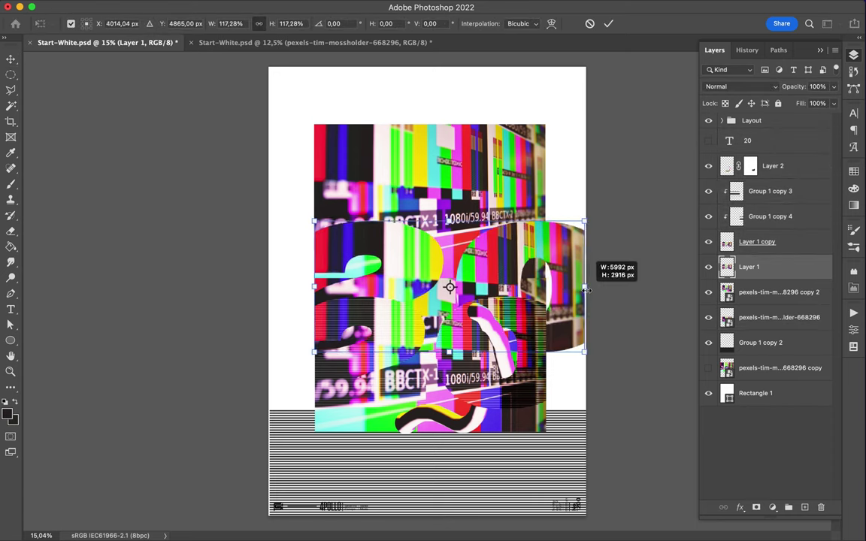
left_click_drag(547, 278, 566, 287)
left_click_drag(315, 286, 278, 287)
key("Return")
left_click_drag(547, 282, 546, 225)
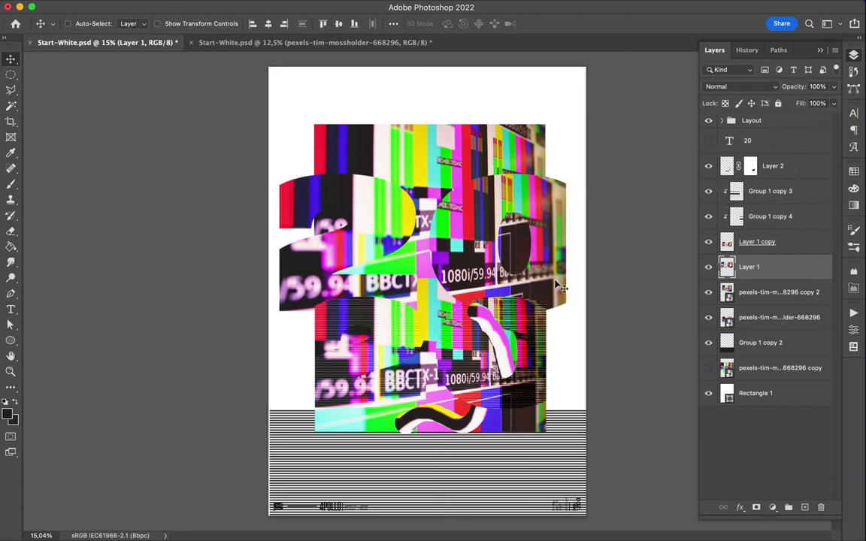
key("ctrl+t")
left_click_drag(279, 306, 301, 300)
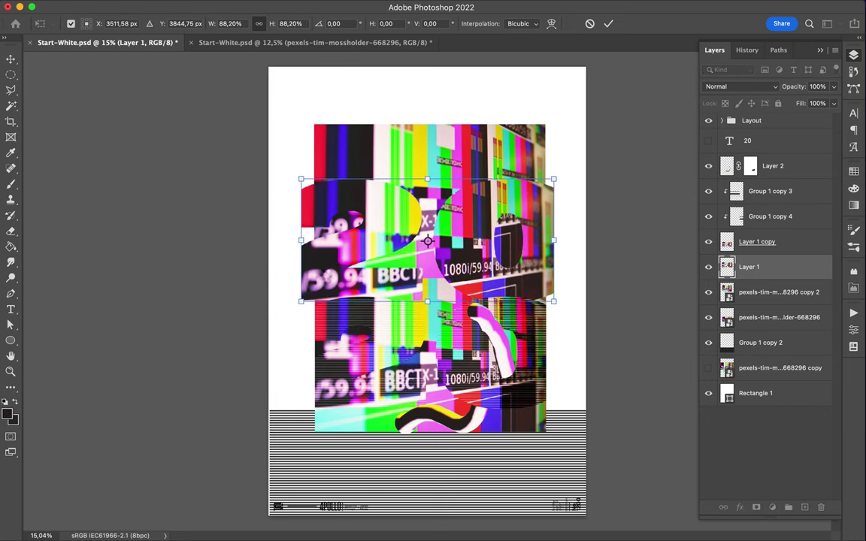
key("Return")
left_click_drag(427, 241, 427, 127)
Step: Move the test-card photo copies down and restack one just above Rectangle 1
key("alt+bracketleft")
left_click_drag(433, 168, 434, 235)
left_click_drag(778, 292, 792, 382)
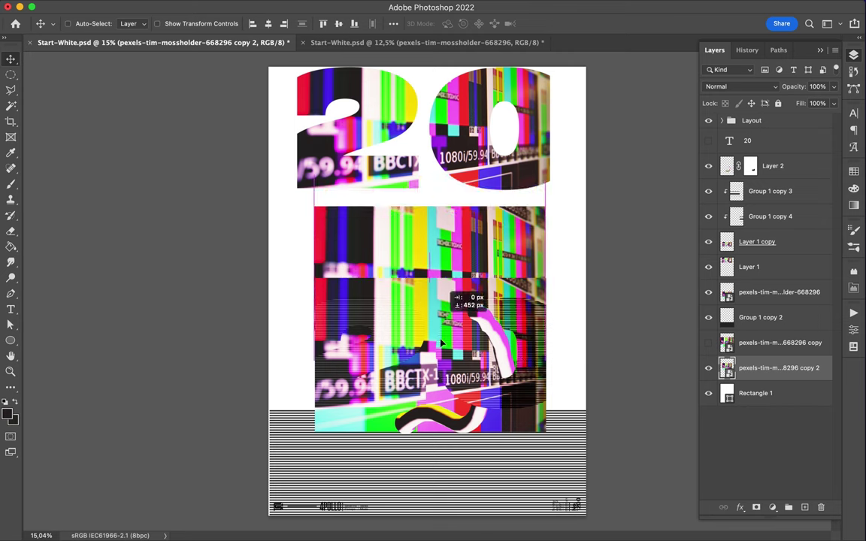
mouse_move(373, 435)
left_mouse_down()
mouse_move(370, 452)
mouse_move(379, 446)
left_mouse_up()
left_click(405, 111, "ctrl")
key("ctrl+t")
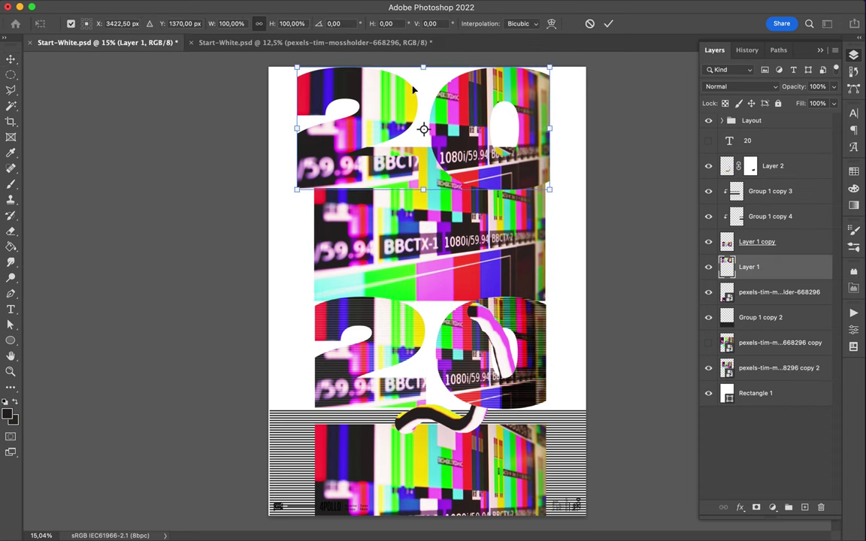
Step: Rotate the top '20' cut-out 90° and shrink it to 70%
left_click_drag(423, 66, 423, 123)
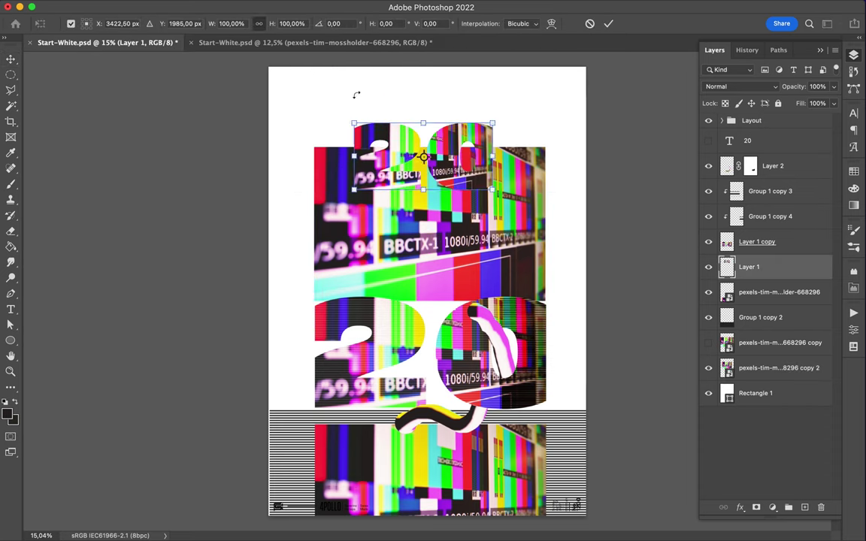
left_click_drag(356, 95, 362, 222)
left_click_drag(423, 218, 425, 143)
key("Return")
Step: Shift the Group 1 copy 3 strip and move the full test-card photo higher
left_click(490, 224)
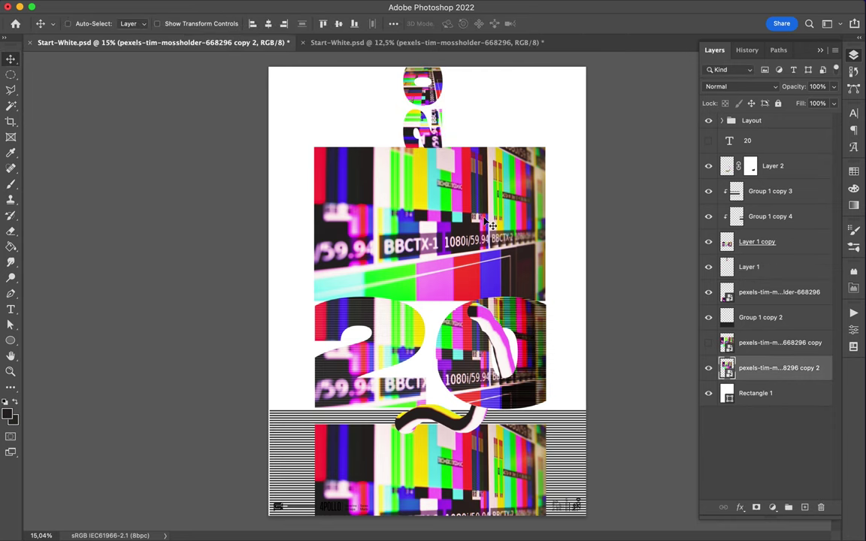
left_click(770, 191)
mouse_move(560, 314)
left_mouse_down()
mouse_move(345, 357)
mouse_move(612, 324)
left_mouse_up()
key("alt+[")
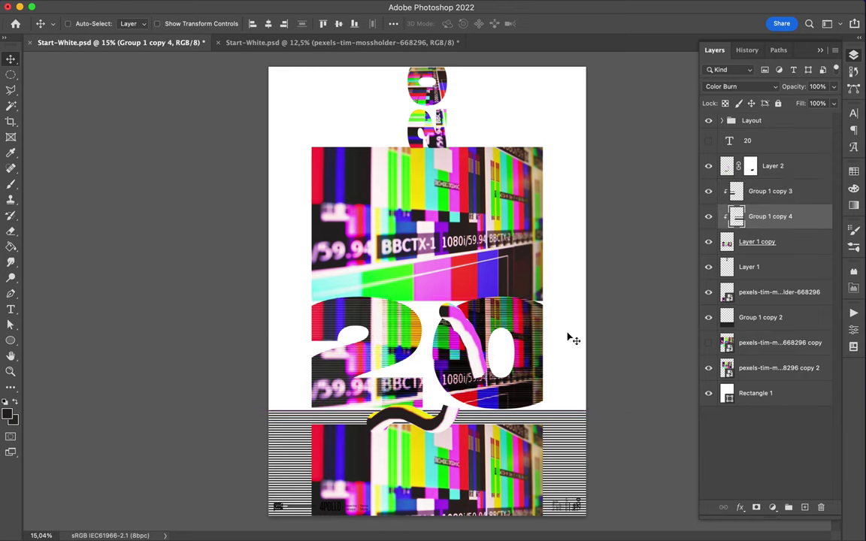
left_click(490, 462, "super")
left_click_drag(490, 462, 496, 439)
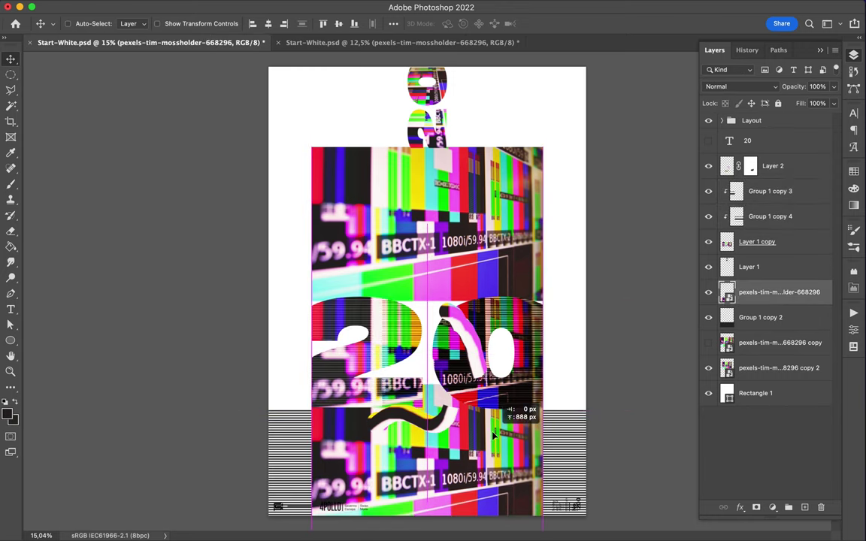
key("alt+[")
key("alt+[")
Step: Copy a circular test-card cutout to its own layer and move it to the top left
key("m")
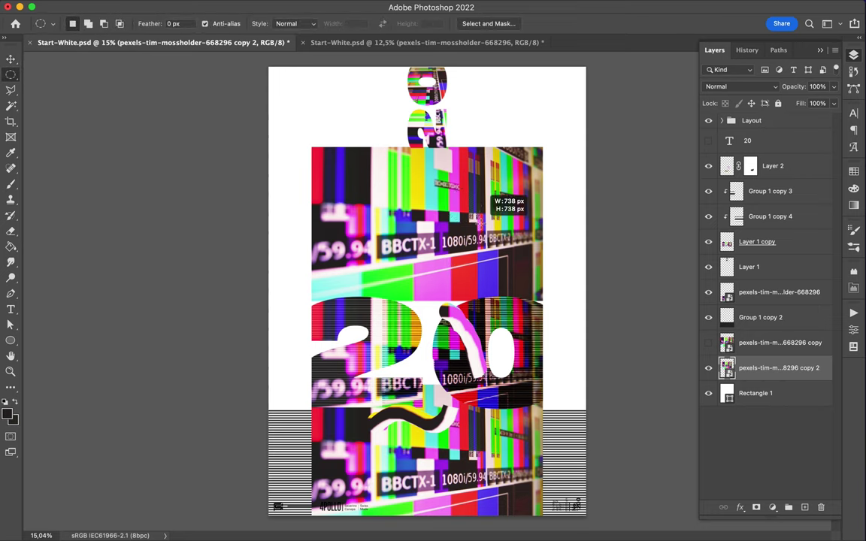
key("super+j")
key("v")
left_click_drag(481, 227, 320, 220)
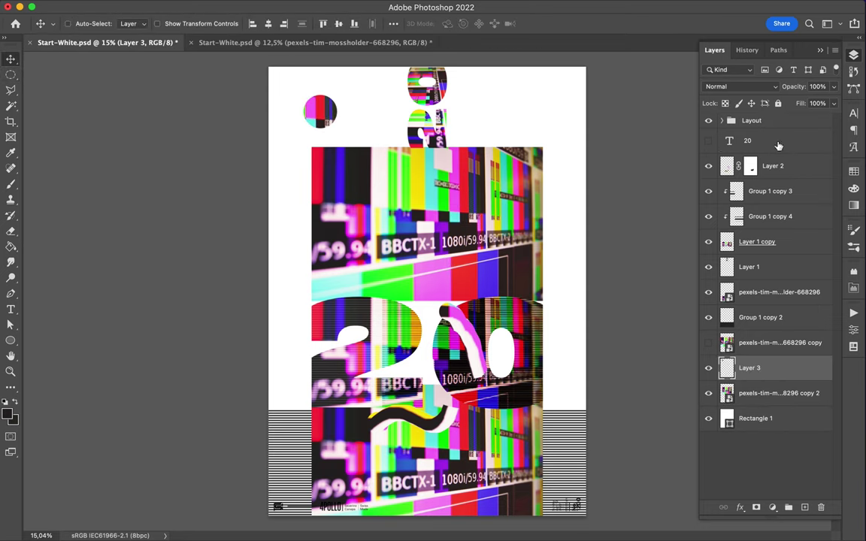
Step: Scale the selected collage layers down from the bottom edge and nudge them slightly right
left_click(774, 166, "shift")
key("ctrl+t")
scroll(392, 309, "down", 2)
left_click_drag(392, 494, 397, 409)
key("Return")
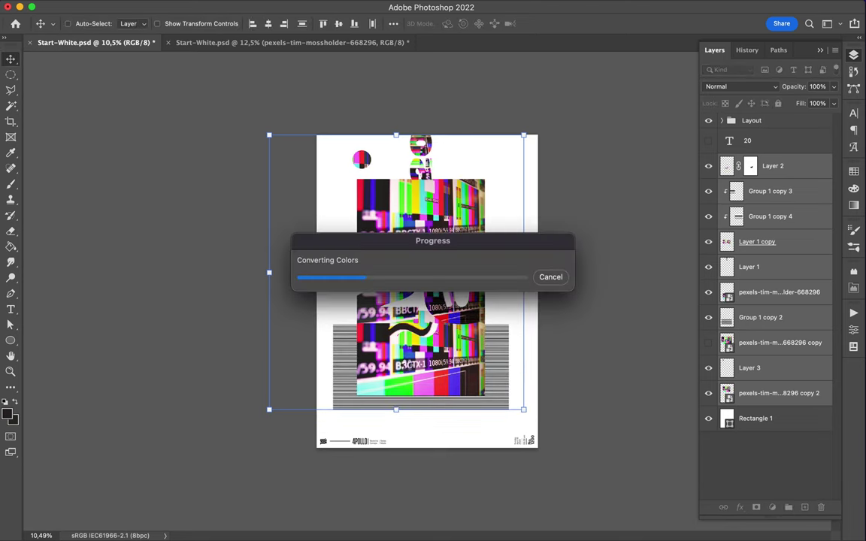
left_click_drag(380, 233, 385, 234)
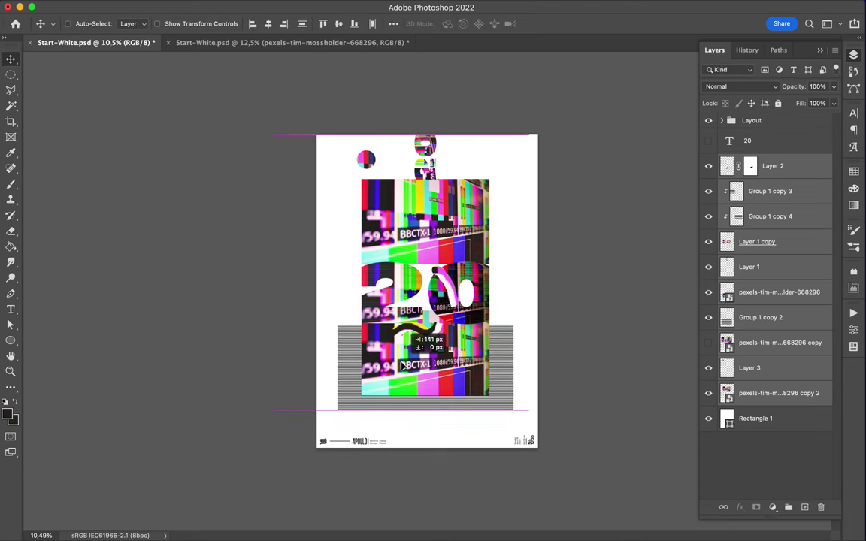
Step: Select the test-card copy layer and switch to the Magnetic Lasso
left_click(385, 234, "ctrl")
key("l")
scroll(386, 171, "up", 3)
right_click(14, 94)
left_click(52, 105)
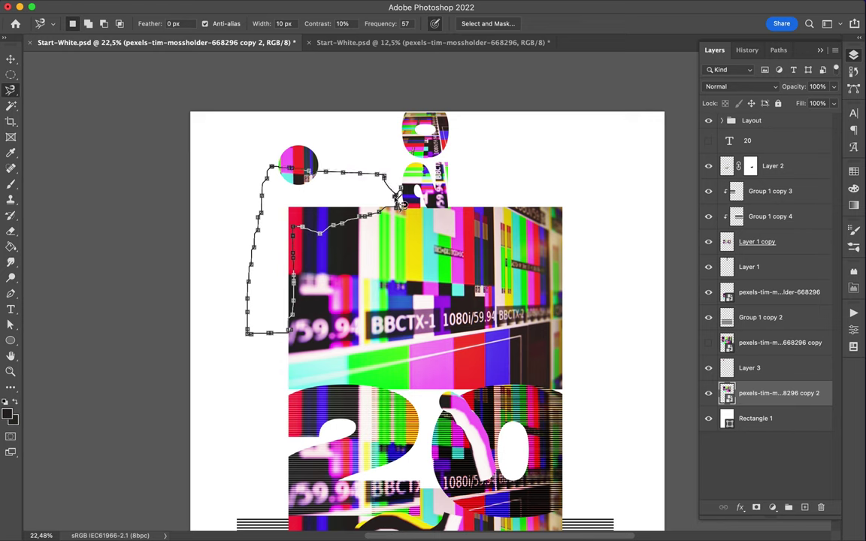
Step: Close the first traced outline into a selection on the test-card layer
left_click(399, 203)
key("BackSpace")
left_click(429, 212)
right_click(785, 393)
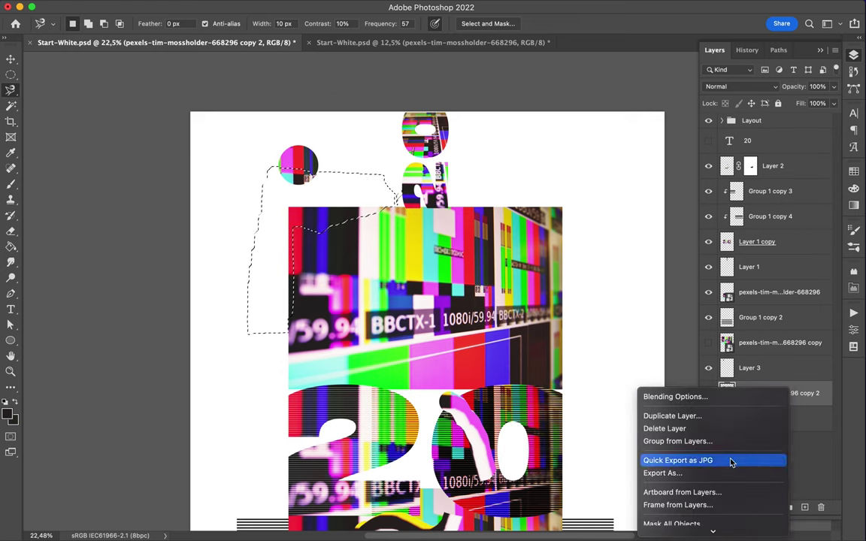
left_click(150, 211)
Step: Copy the traced piece to a new layer, rotate it and place it on the top-right edge
key("super+j")
key("v")
left_click_drag(301, 241, 572, 255)
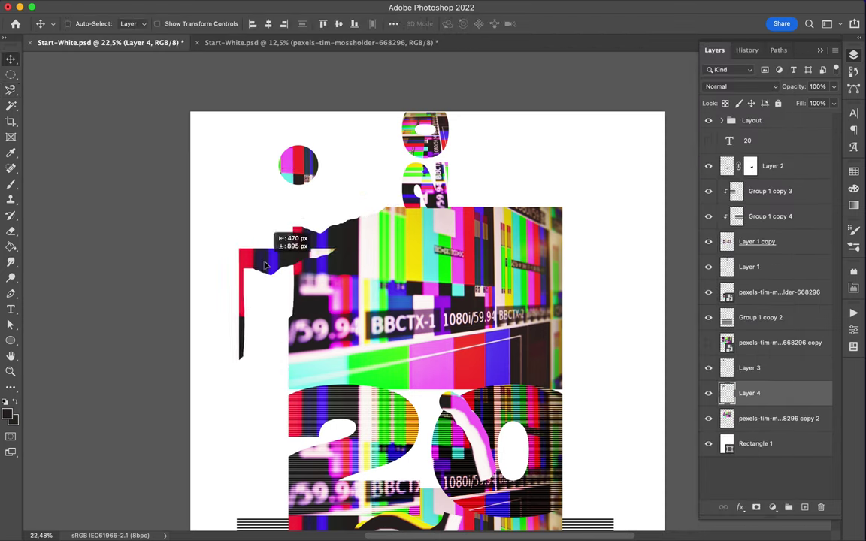
key("super+t")
left_click_drag(631, 226, 635, 169)
key("Return")
left_click_drag(593, 248, 661, 145)
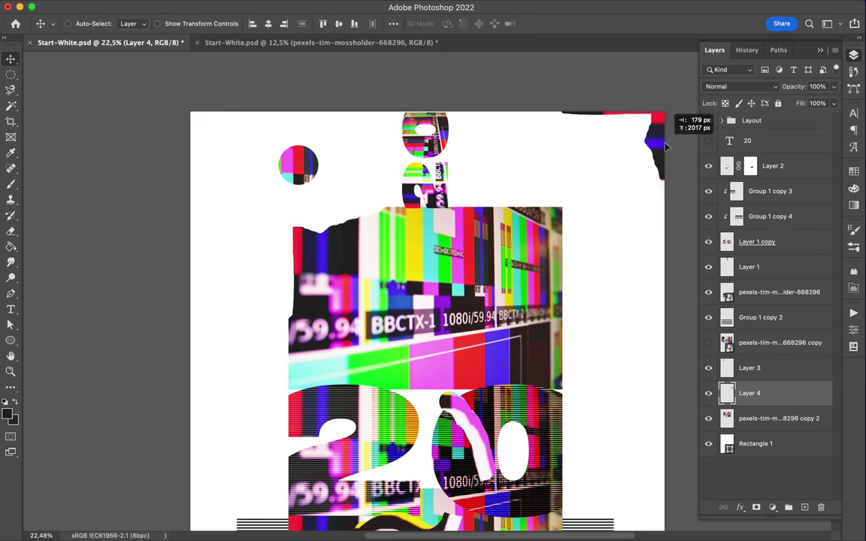
scroll(613, 207, "down", 2)
Step: Trace a second torn piece and copy it from the test-card layer into a new layer
key("l")
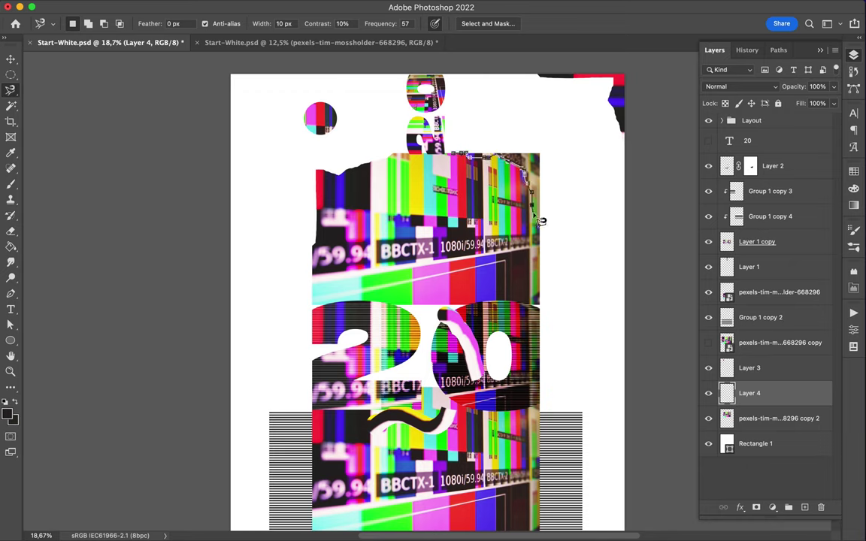
left_click(557, 118)
key("ctrl+c")
key("Return")
key("alt+bracketleft")
key("ctrl+j")
Step: Rotate the second torn strip about -75° and move it to the poster's top-left corner
key("v")
left_click_drag(489, 218, 551, 267)
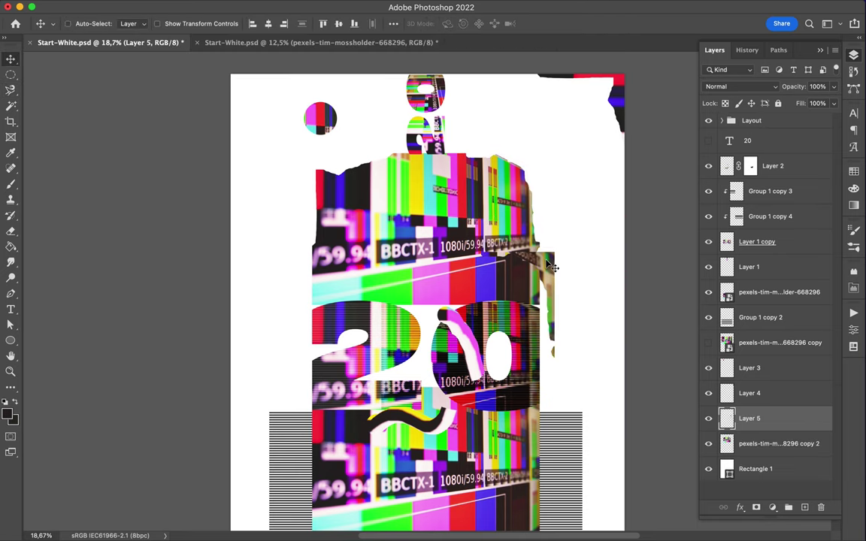
key("ctrl+z")
key("ctrl+shift+z")
key("ctrl+t")
left_click_drag(560, 228, 609, 360)
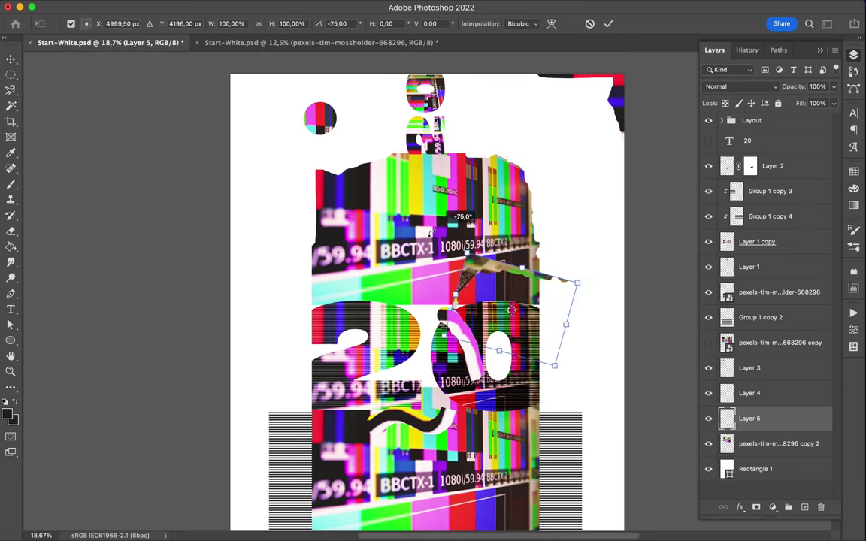
key("Return")
left_click_drag(474, 268, 248, 98)
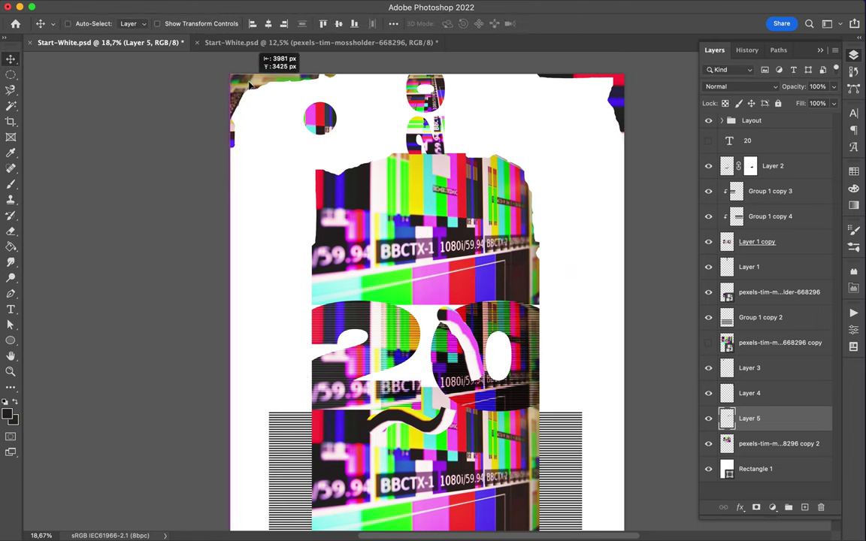
scroll(353, 148, "down", 2)
left_click(328, 408)
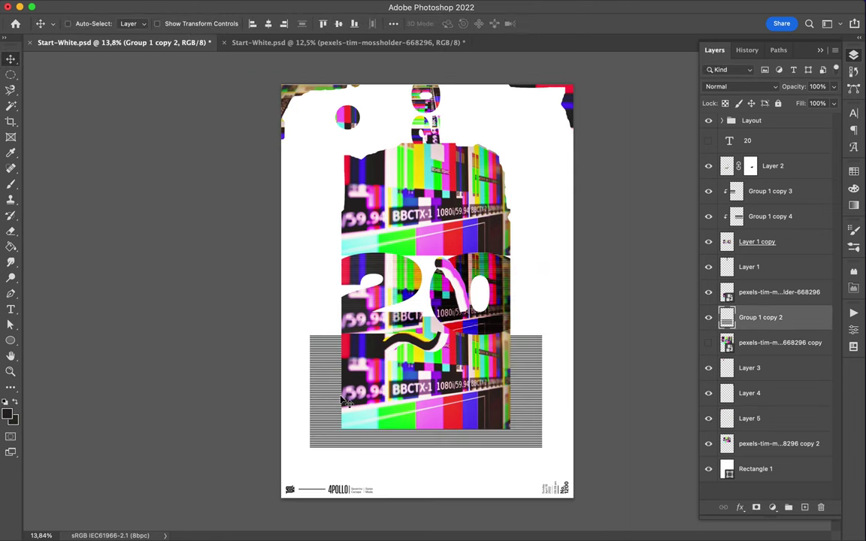
Step: Copy a first circle of stripes to a new layer, then discard that copy
scroll(347, 403, "up", 2)
key("m")
mouse_move(293, 372)
left_mouse_down()
mouse_move(344, 424)
mouse_move(508, 242)
mouse_move(468, 234)
left_mouse_up()
key("ctrl+j")
key("v")
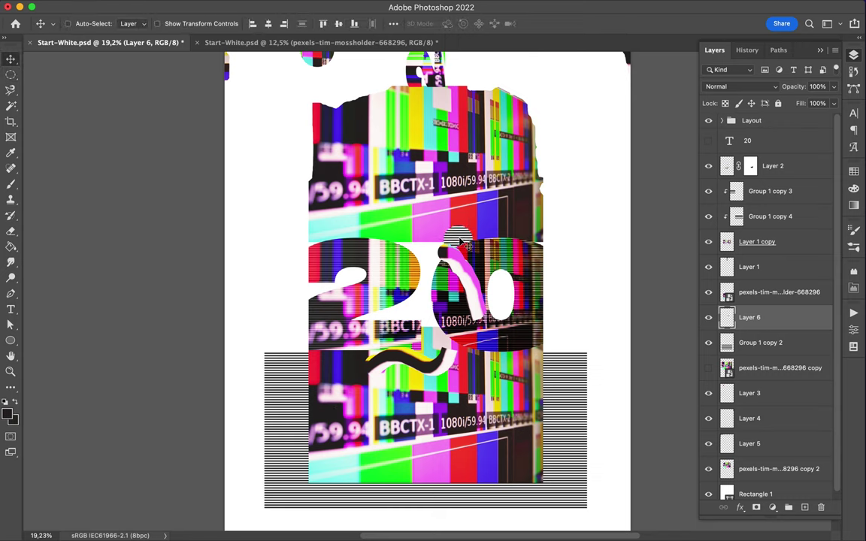
key("ctrl+e")
key("m")
Step: Copy a new striped circle to a layer and move and resize it over the '0'
left_click_drag(267, 354, 376, 420)
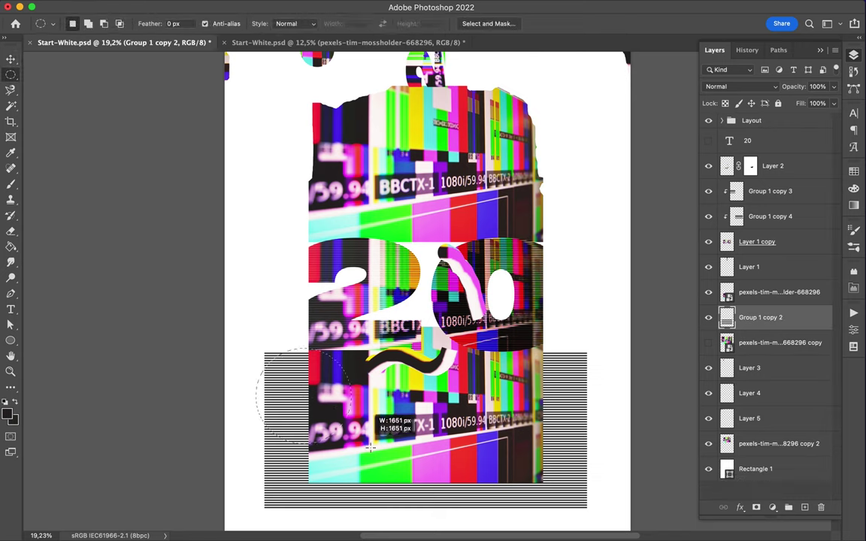
key("ctrl+j")
key("v")
mouse_move(331, 387)
left_mouse_down()
mouse_move(473, 260)
mouse_move(470, 240)
mouse_move(483, 239)
left_mouse_up()
key("ctrl+t")
key("Return")
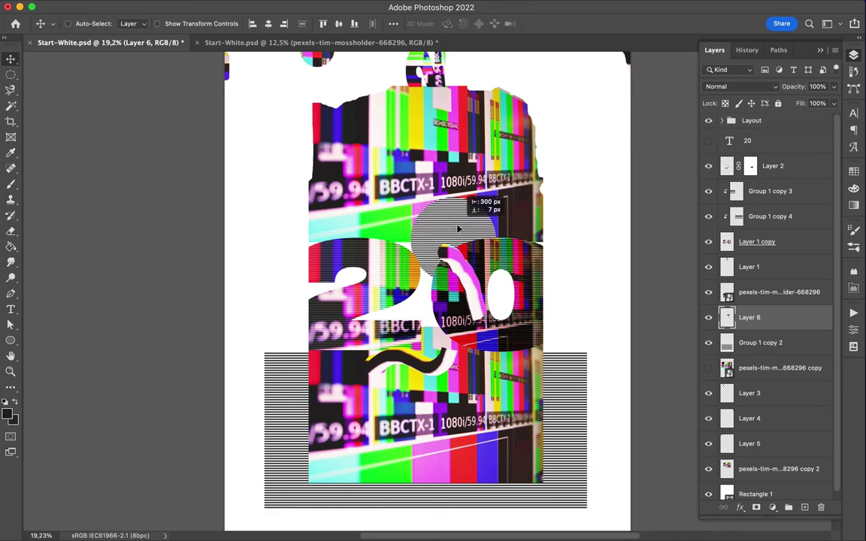
key("ctrl+t")
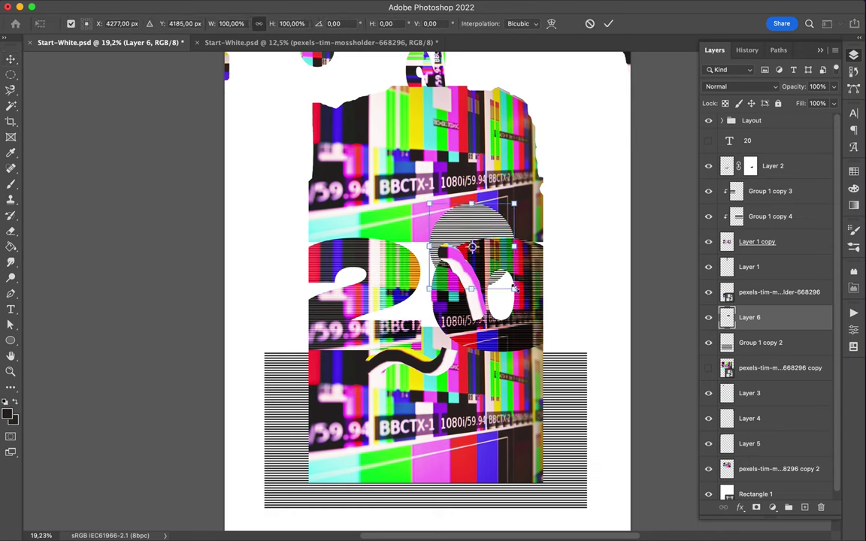
left_click_drag(483, 239, 488, 290)
key("Return")
Step: Place a smaller, 15°-rotated copy of the test-card dot at the photo's right edge
scroll(425, 285, "down", 3)
left_click(749, 394)
mouse_move(364, 98)
left_mouse_down()
mouse_move(329, 118)
mouse_move(573, 236)
left_mouse_up()
key("ctrl+t")
mouse_move(568, 202)
left_mouse_down()
mouse_move(560, 254)
mouse_move(523, 247)
left_mouse_up()
key("Return")
Step: Cut a BBCTX strip from the test-card photo with the Polygonal Lasso and move it down-left
left_click(383, 426, "ctrl")
key("m")
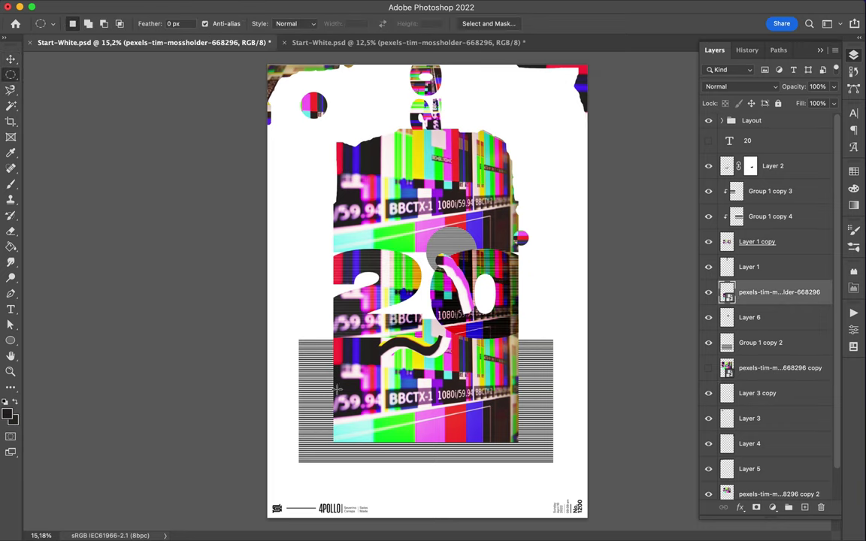
left_click(20, 87)
right_click(20, 87)
left_click(61, 102)
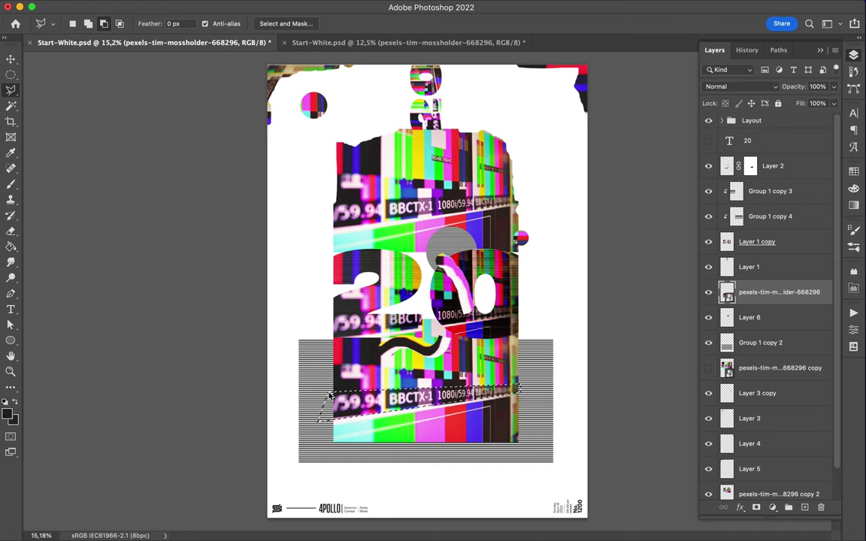
key("ctrl+j")
key("v")
left_click_drag(408, 399, 363, 416)
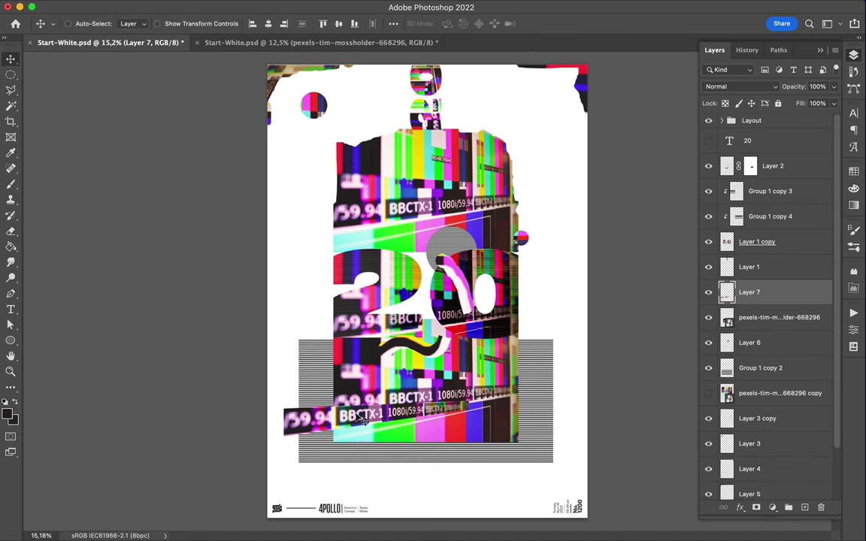
Step: Distort the BBCTX strip so its right end tilts upward
key("cmd+t")
right_click(363, 418)
left_click(354, 282)
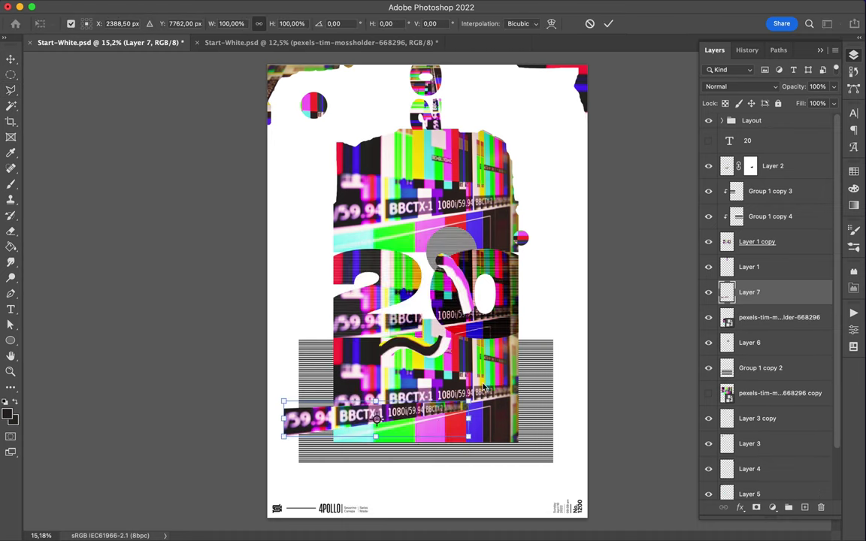
mouse_move(483, 388)
left_mouse_down()
mouse_move(465, 382)
mouse_move(549, 416)
left_mouse_up()
key("Return")
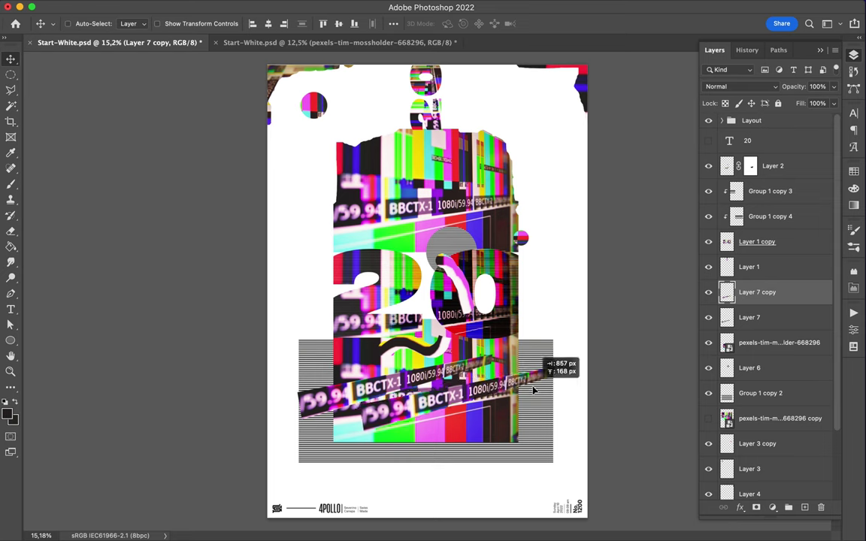
Step: Select a second strip on the test-card photo layer, dismissing the not-editable error
left_click(539, 424, "super")
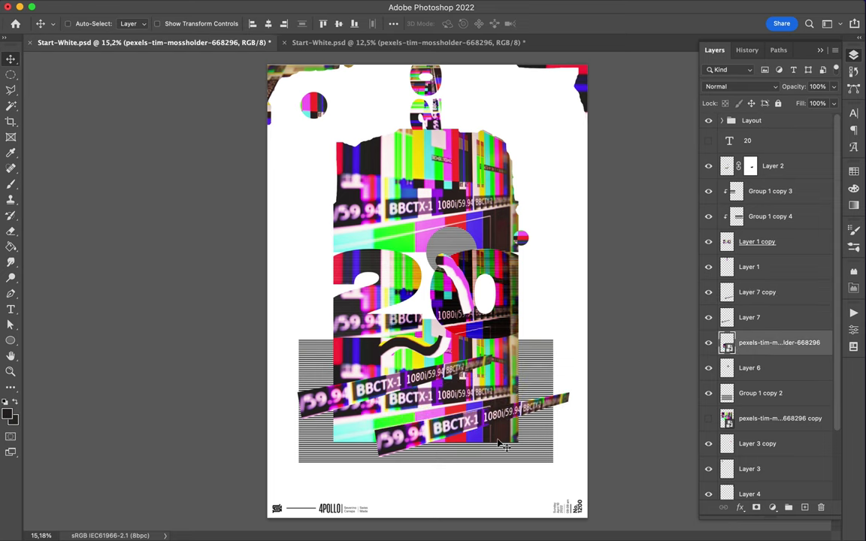
key("l")
key("BackSpace")
left_click(487, 213)
right_click(774, 343)
key("Escape")
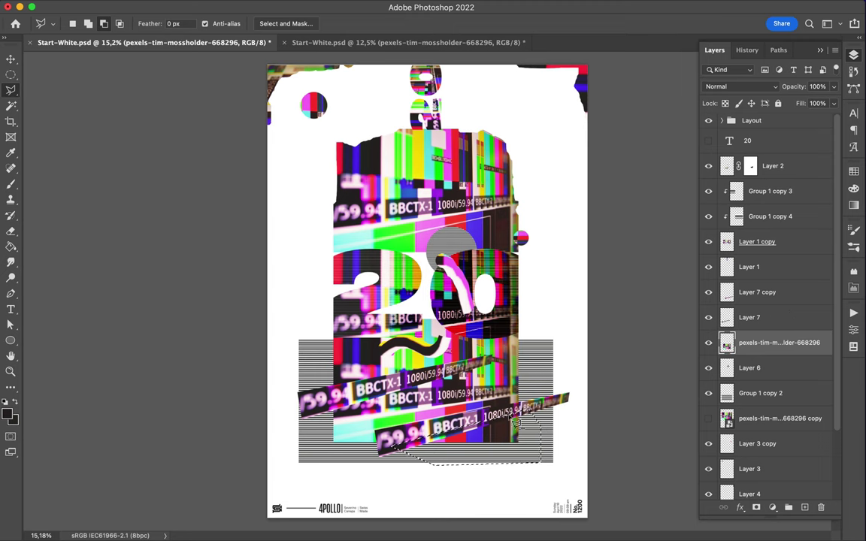
Step: Copy the second strip to Layer 8 and move it down and right
key("super+j")
key("v")
left_click_drag(473, 422, 588, 514)
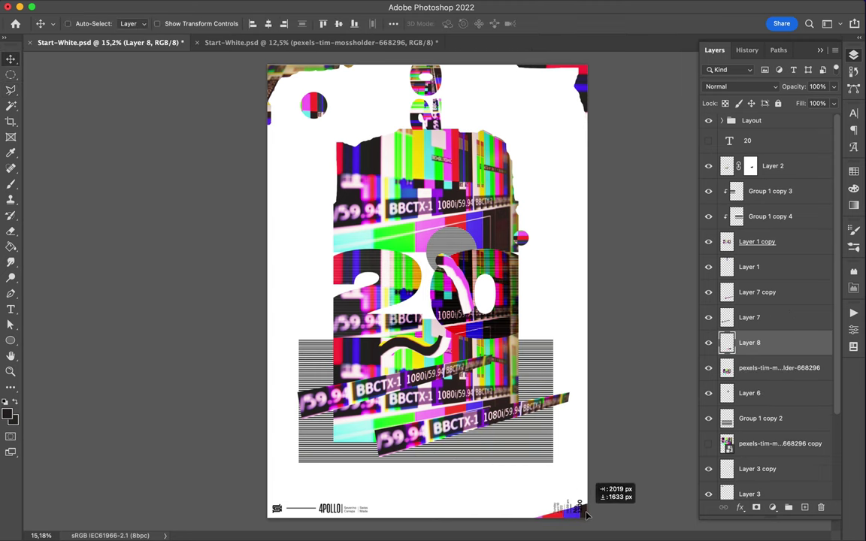
scroll(498, 257, "up", 2)
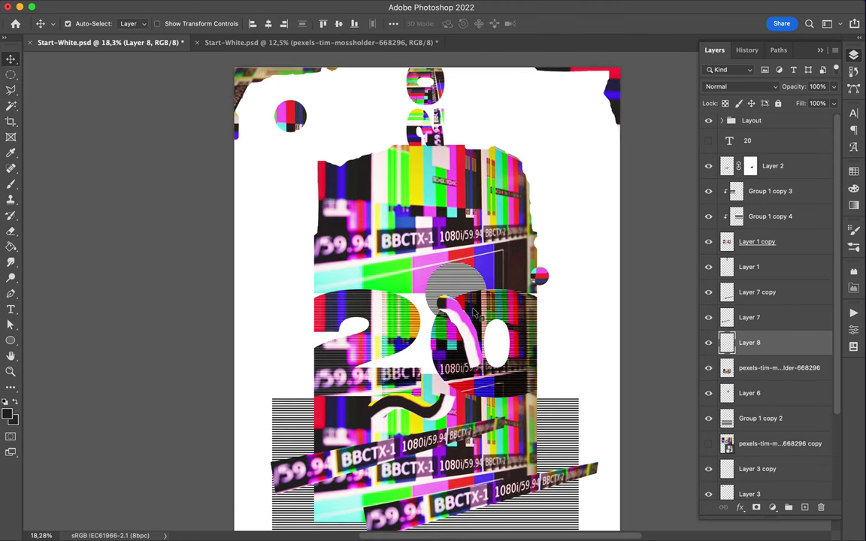
left_click(769, 191)
left_click(756, 241, "shift")
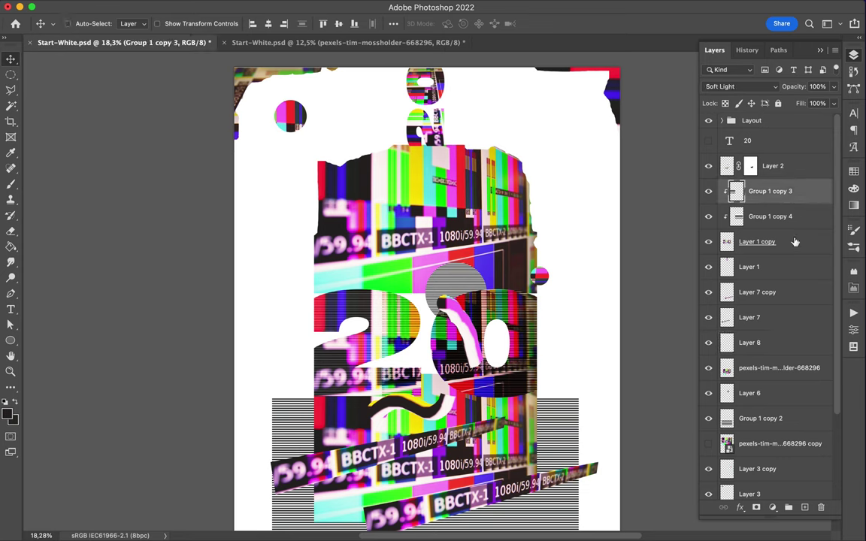
Step: Scale the central band of test-card pieces up to about 112%
key("super+t")
left_click_drag(382, 291, 383, 276)
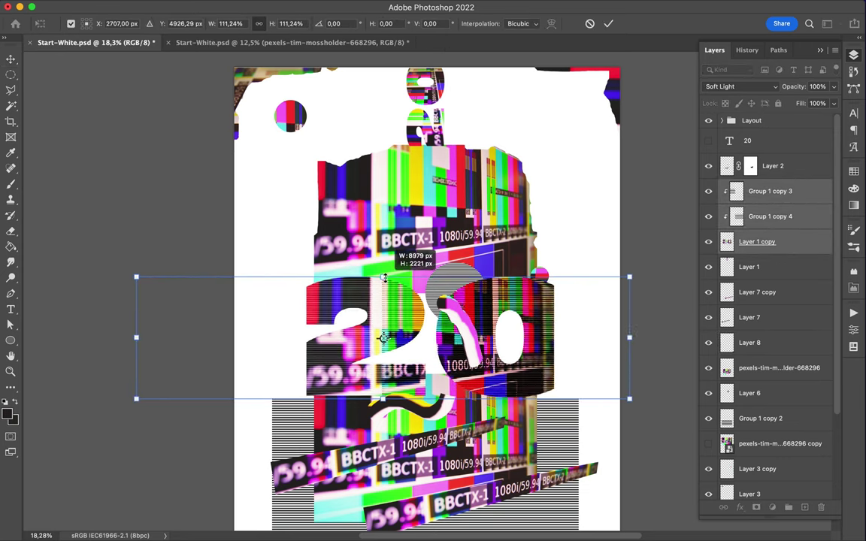
mouse_move(390, 316)
left_mouse_down()
mouse_move(359, 320)
mouse_move(379, 336)
left_mouse_up()
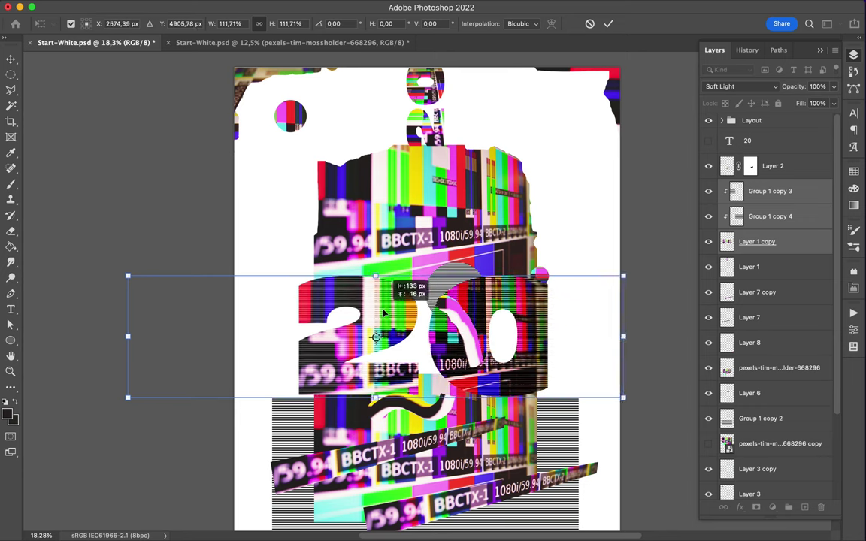
key("Return")
Step: Move the Layer 2 numerals lower and load their outline onto the mask
mouse_move(450, 317)
left_mouse_down()
mouse_move(492, 361)
mouse_move(429, 397)
left_mouse_up()
key("super+t")
key("Return")
left_click(726, 165, "super")
left_click(750, 165)
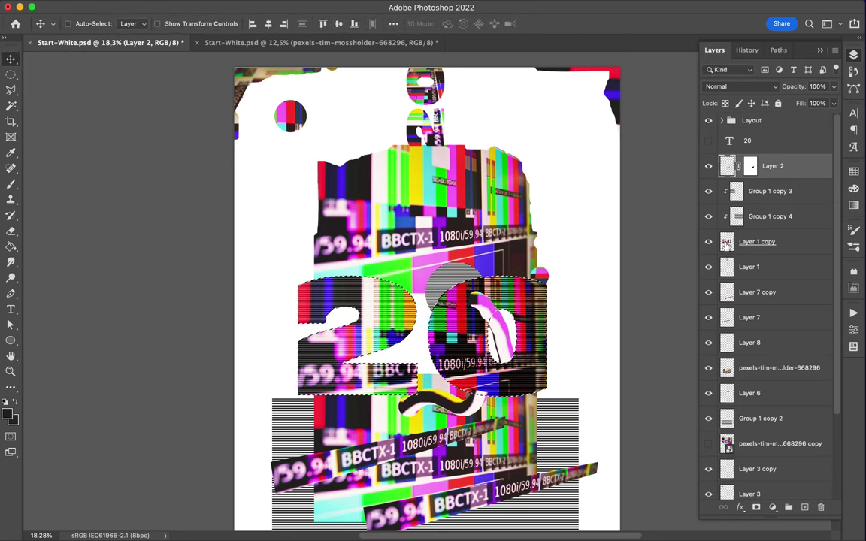
key("b")
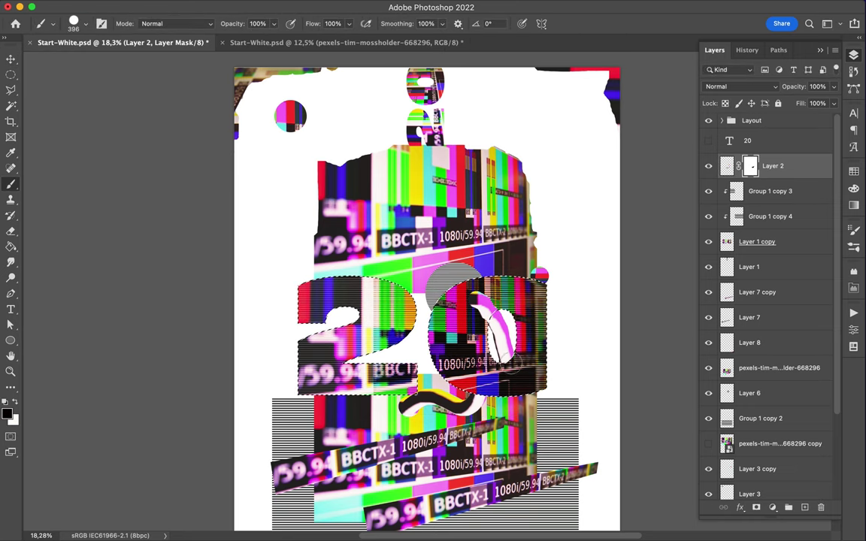
key("m")
left_click(573, 372)
Step: Duplicate the test-card photo and give the copy a Gaussian Blur of radius 85.4
key("v")
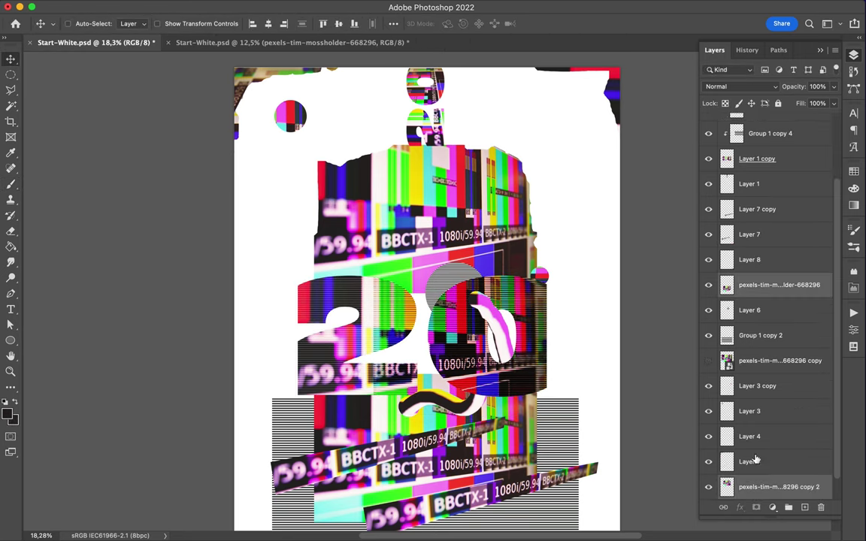
left_click_drag(774, 487, 774, 500)
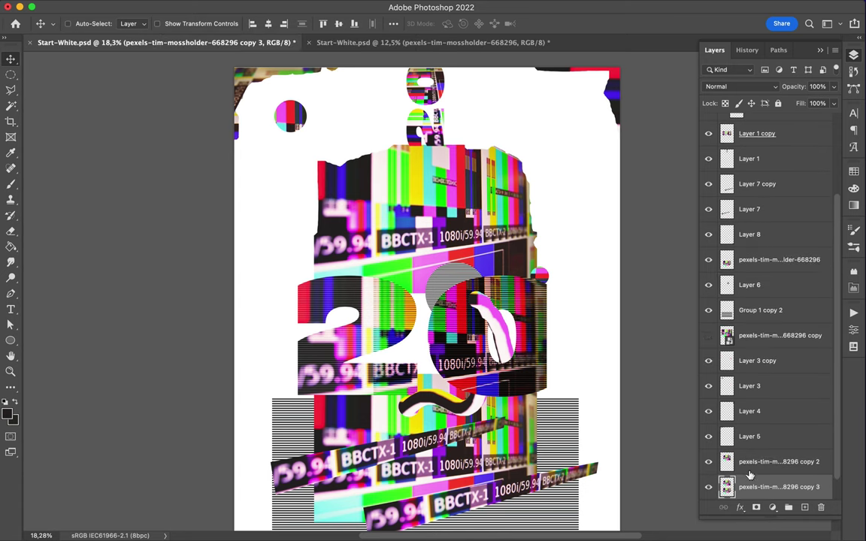
left_click(182, 7)
mouse_move(282, 162)
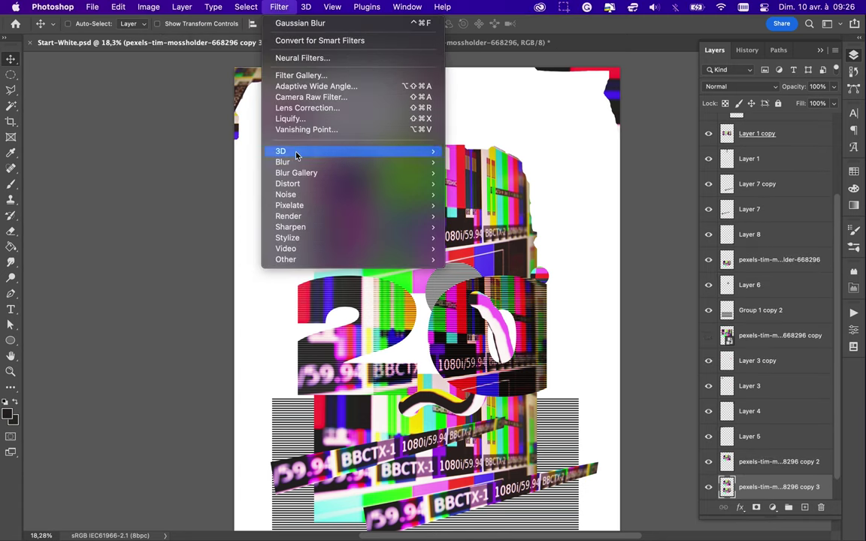
left_click(501, 210)
key("Escape")
Step: Warp the blurred copy outward into a bulging glow and move the stripe block up about 60 px
key("super+t")
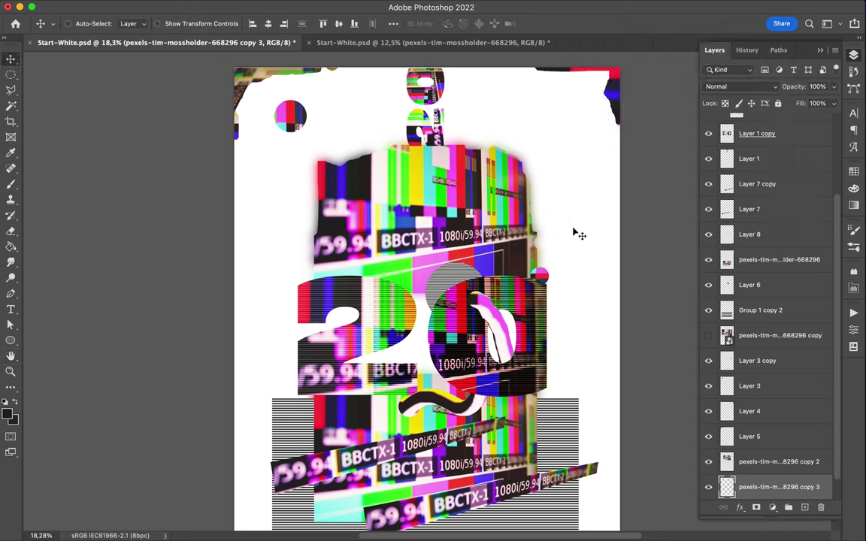
right_click(498, 264)
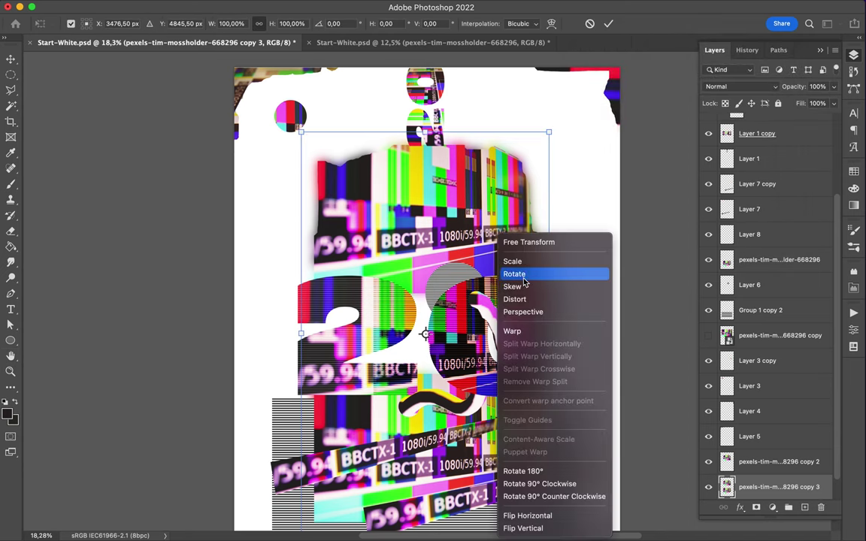
left_click(511, 331)
left_click_drag(332, 181, 347, 153)
left_click_drag(546, 348, 593, 364)
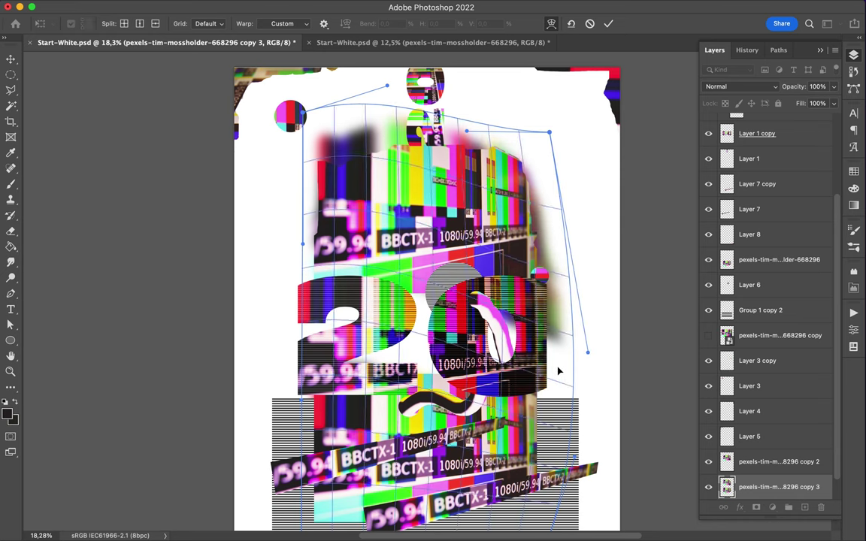
left_click_drag(342, 442, 324, 310)
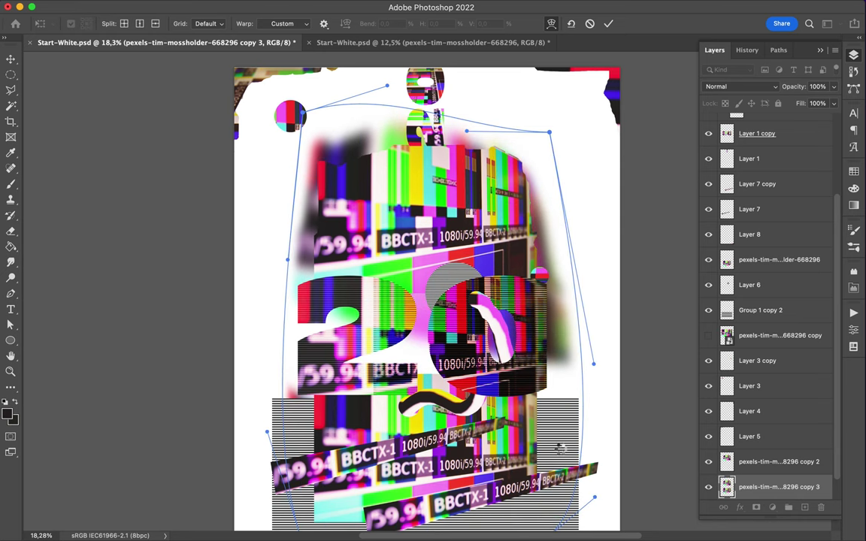
key("Return")
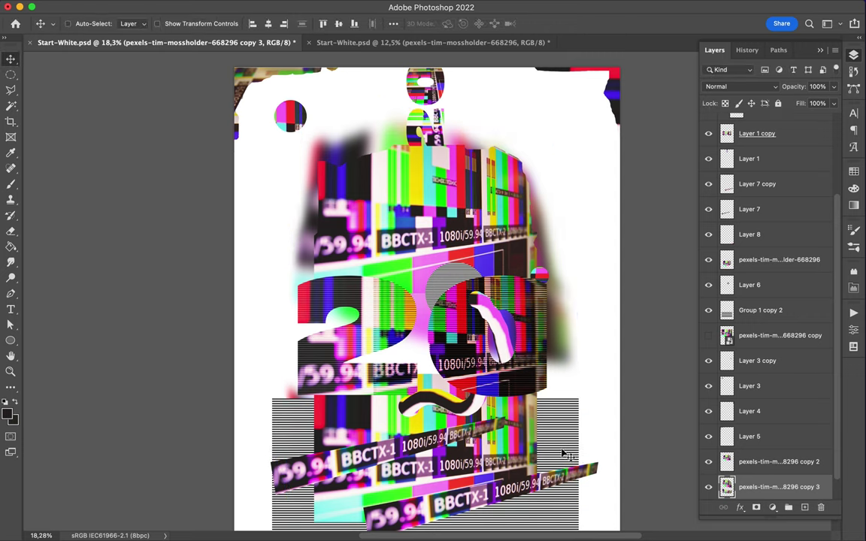
left_click_drag(562, 451, 556, 406)
key("ctrl+t")
Step: Commit the shrunk horizontal stripe block
key("Return")
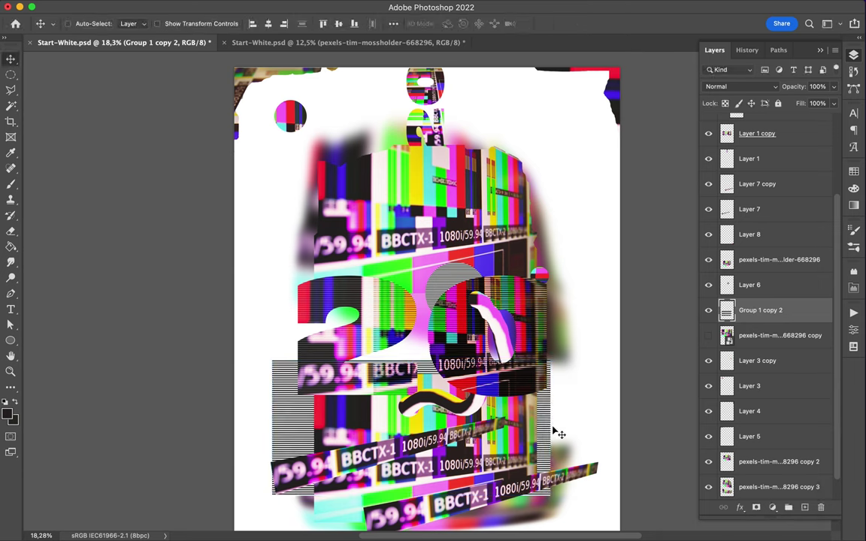
right_click(741, 309)
key("m")
key("Escape")
key("m")
Step: Copy a lower-left patch of stripes to Layer 9 and move it onto the left numeral
left_click_drag(260, 353, 352, 504)
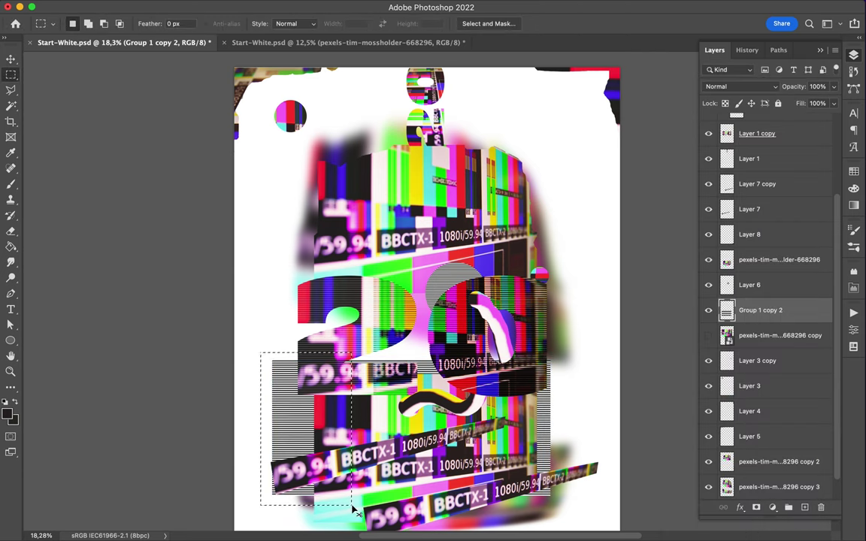
key("ctrl+j")
key("v")
left_click_drag(271, 440, 310, 371)
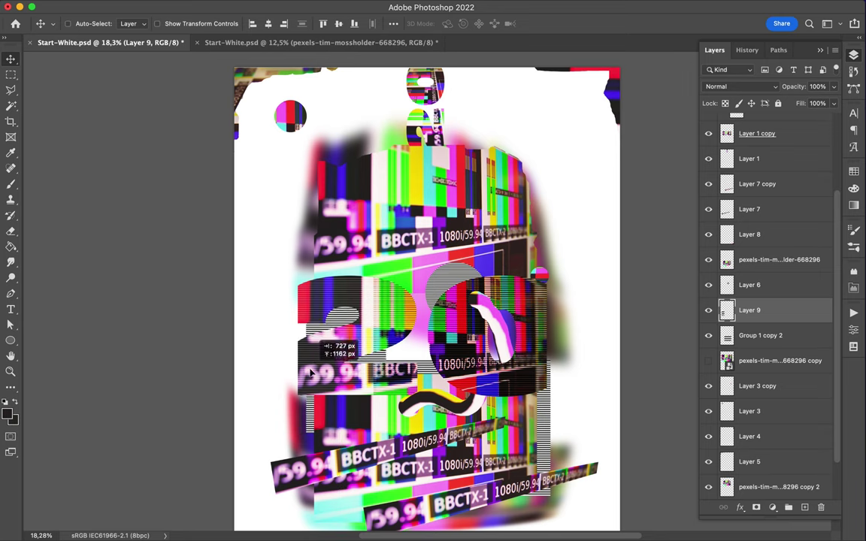
scroll(320, 380, "down", 3)
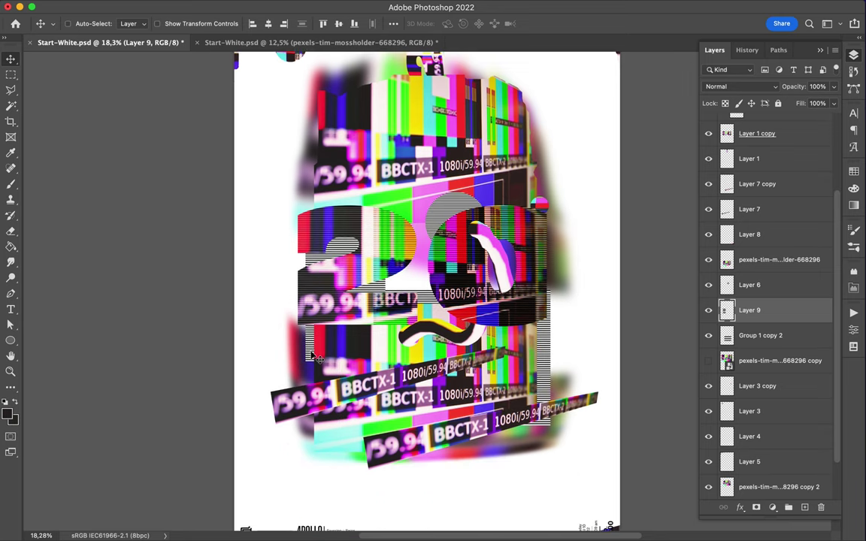
scroll(368, 366, "down", 2, "alt")
scroll(797, 186, "up", 3)
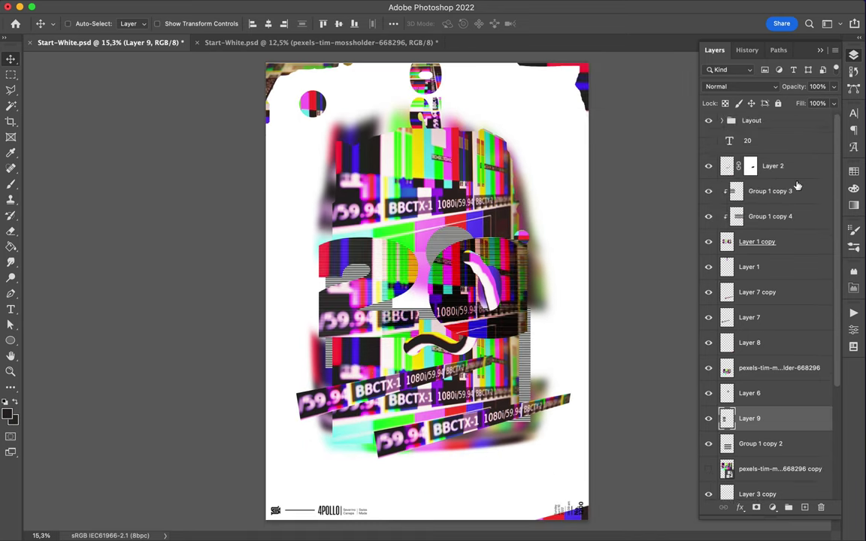
left_click(575, 517)
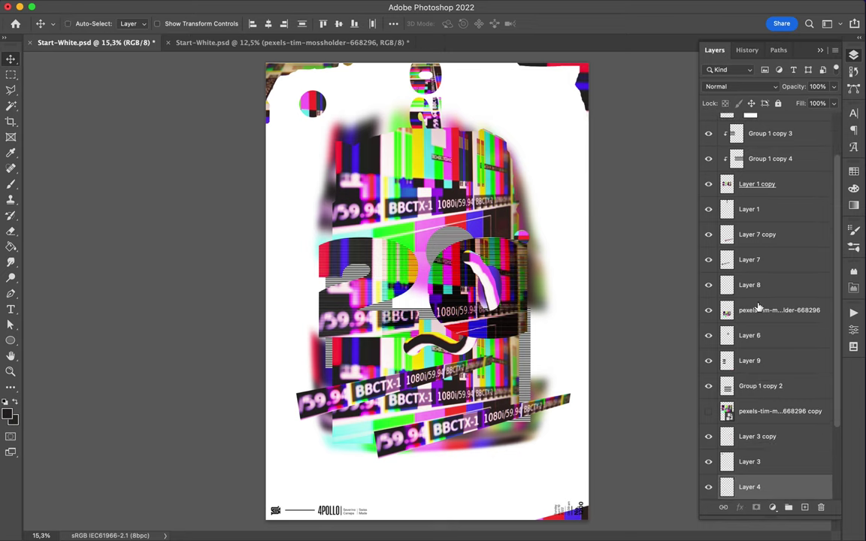
Step: Raise Layer 4 to the top, send Rectangle 1 back to the bottom, and reposition Layer 8
left_click_drag(759, 308, 762, 141)
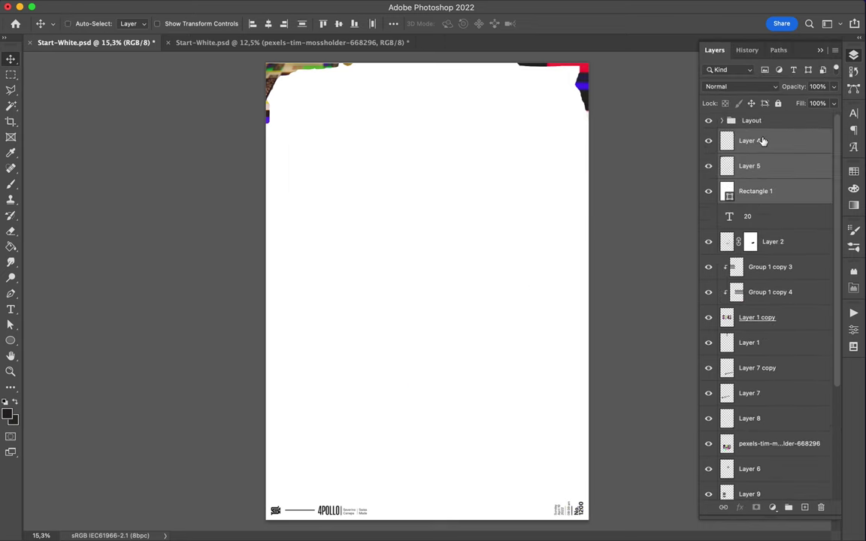
mouse_move(756, 191)
left_mouse_down()
mouse_move(759, 517)
mouse_move(758, 481)
left_mouse_up()
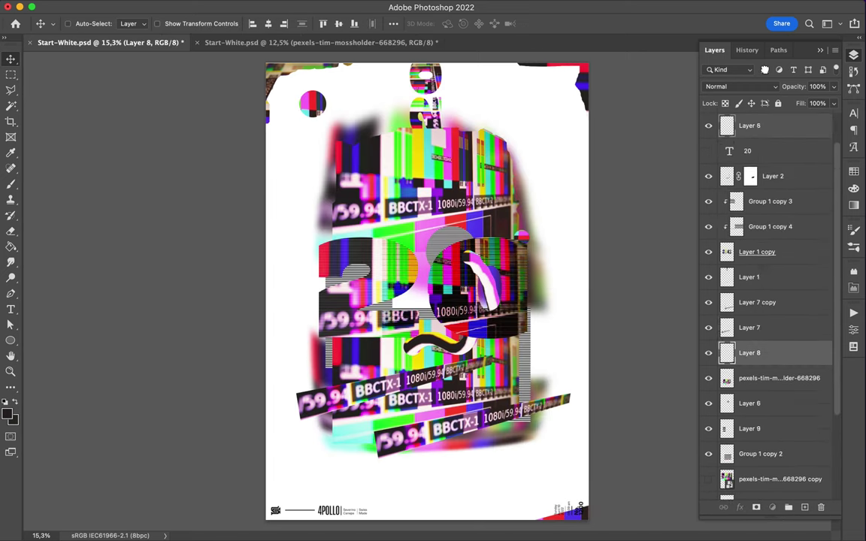
mouse_move(749, 234)
left_mouse_down()
mouse_move(768, 137)
mouse_move(487, 353)
mouse_move(490, 372)
left_mouse_up()
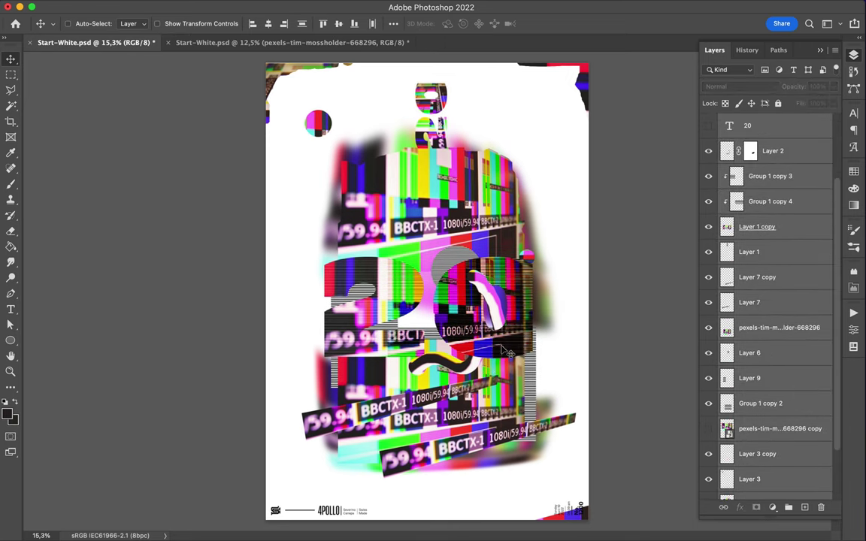
Step: Copy a thin marquee strip of the test card to its own layer, tilted -13°
key("m")
mouse_move(363, 183)
left_mouse_down()
mouse_move(511, 188)
mouse_move(493, 177)
mouse_move(386, 217)
mouse_move(547, 350)
left_mouse_up()
key("ctrl+j")
key("ctrl+t")
key("Return")
Step: Add a duplicate of the tilted strip, rotated to about 66° and moved down-left
key("v")
mouse_move(751, 481)
left_mouse_down()
mouse_move(798, 448)
mouse_move(751, 224)
left_mouse_up()
mouse_move(562, 332)
left_mouse_down()
mouse_move(371, 388)
mouse_move(551, 223)
mouse_move(524, 290)
left_mouse_up()
key("ctrl+t")
key("Return")
left_click_drag(500, 249, 496, 242)
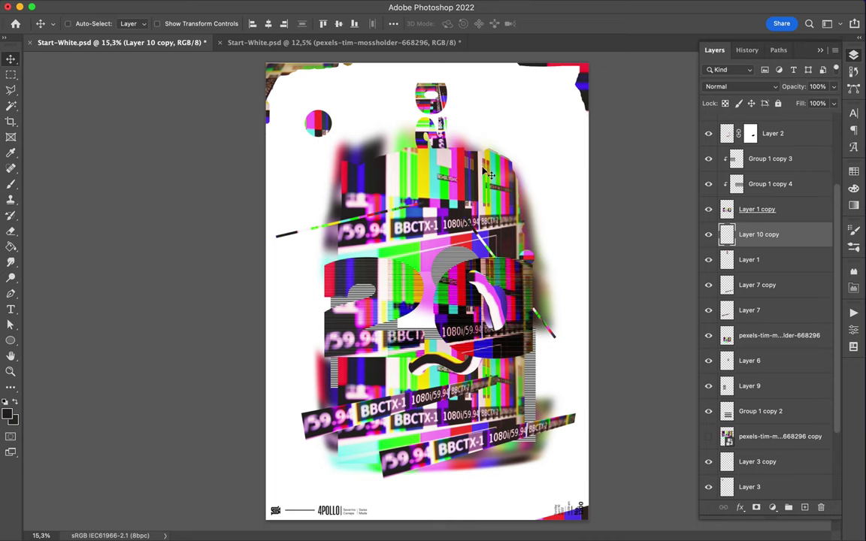
Step: Copy a Magnetic Lasso torn test-card piece to Layer 11 and place it near the top right
right_click(10, 90)
left_click(45, 106)
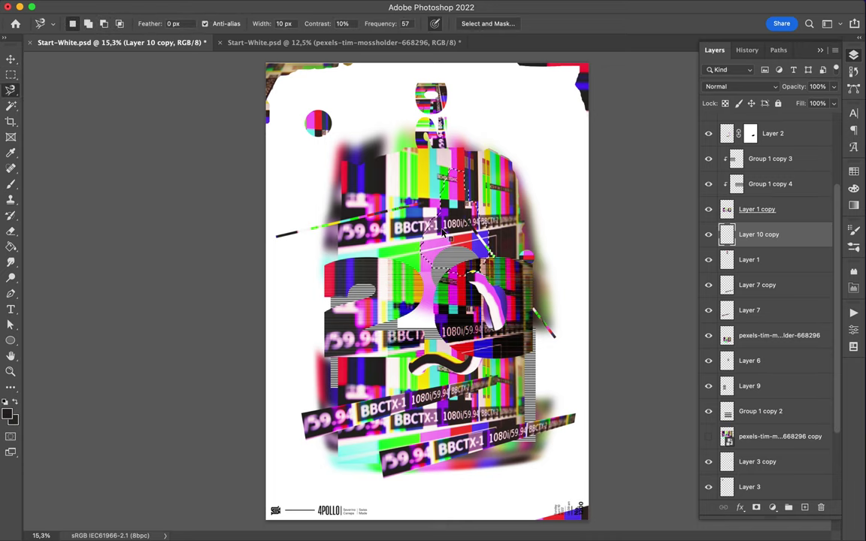
key("ctrl+j")
key("v")
mouse_move(449, 235)
left_mouse_down()
mouse_move(496, 165)
mouse_move(530, 139)
left_mouse_up()
key("ctrl+t")
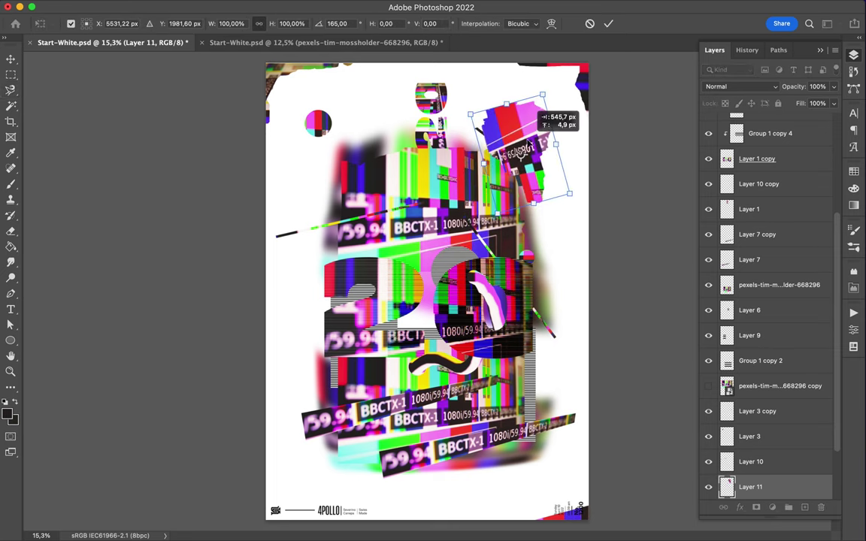
left_click_drag(497, 213, 489, 121)
key("Return")
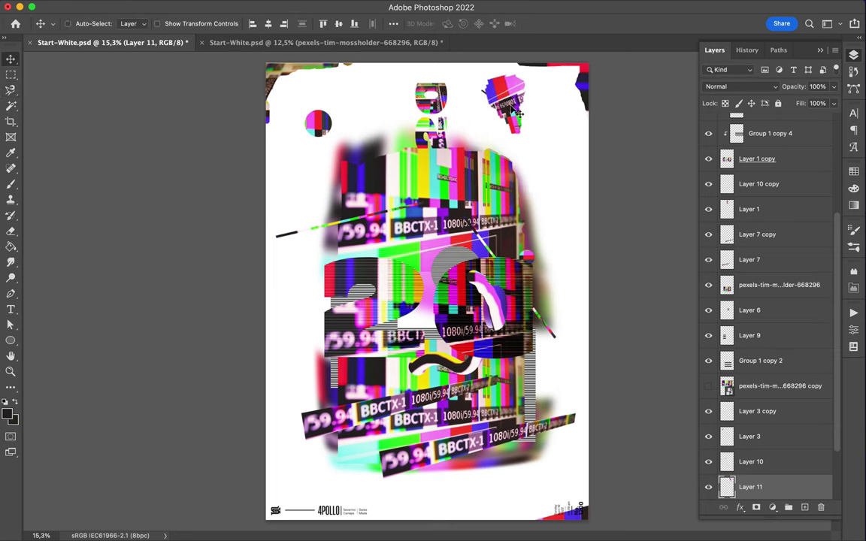
Step: Duplicate the torn piece as Layer 11 copy and apply a blur filter to it
scroll(811, 400, "down", 1)
left_click_drag(782, 480, 776, 422)
left_click(281, 8)
left_click(489, 186)
Step: Nudge the blurred Layer 11 copy slightly left and down
left_click_drag(518, 113, 502, 106)
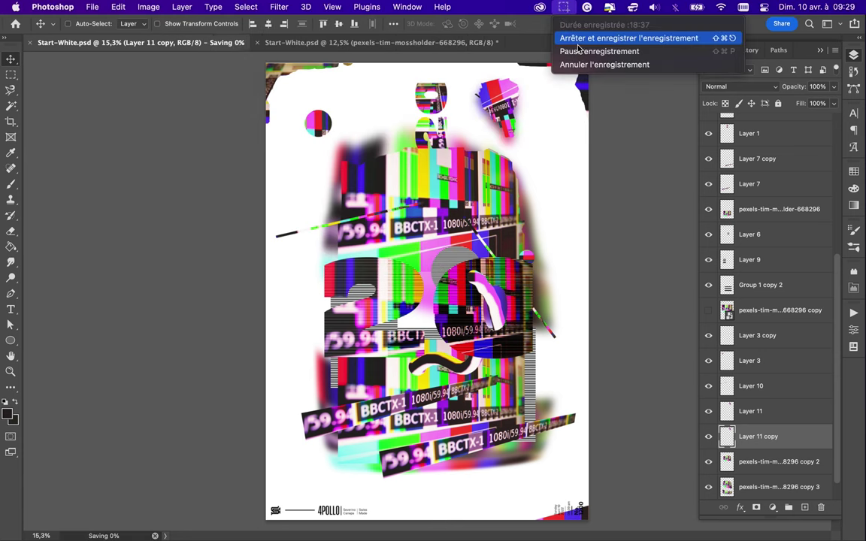